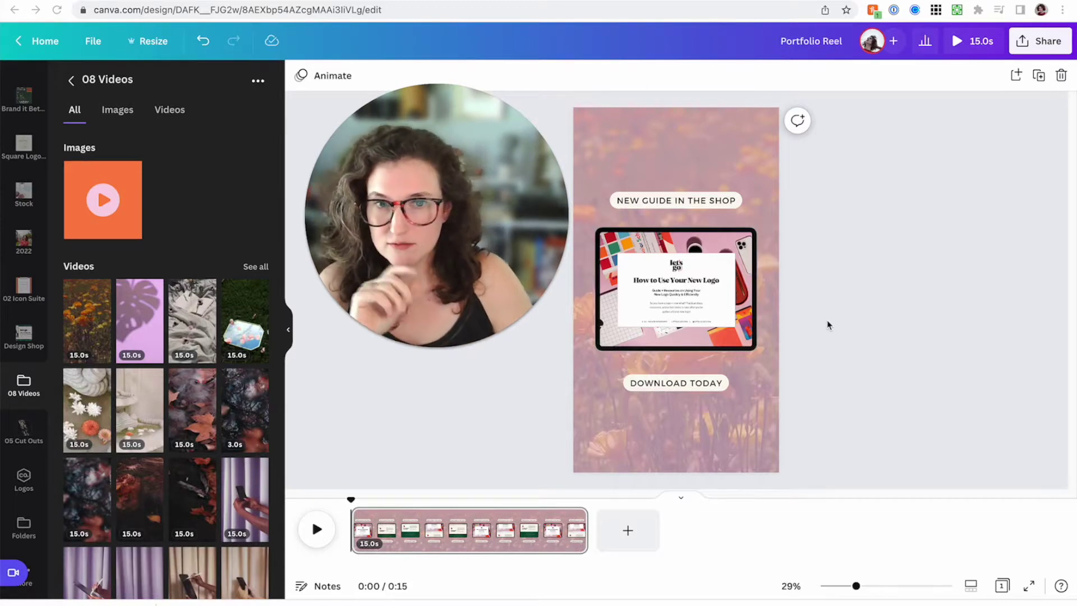
# Preview the Portfolio Reel design by playing its 15-second video, and close the preview
pyautogui.click(957, 41)
pyautogui.moveTo(399, 227); pyautogui.dragTo(263, 242)
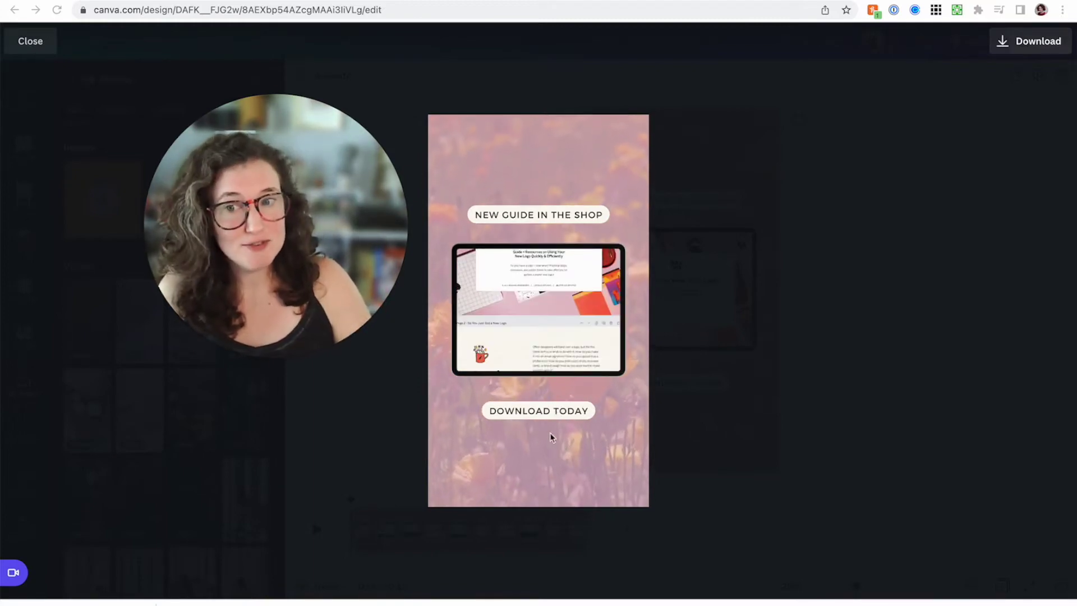
pyautogui.moveTo(342, 337)
pyautogui.moveTo(319, 244); pyautogui.dragTo(804, 214)
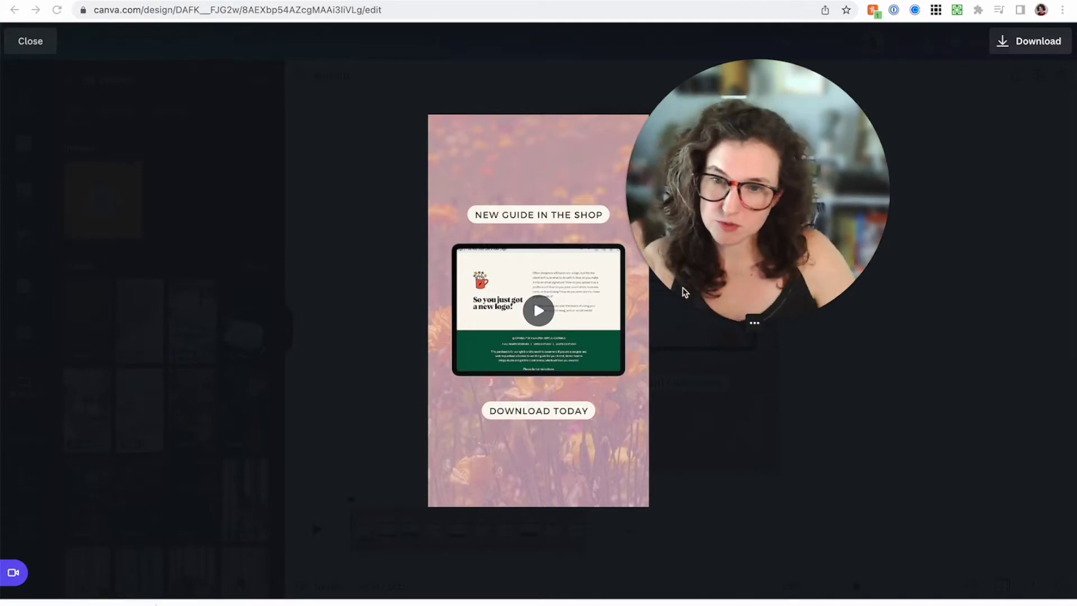
pyautogui.click(451, 463)
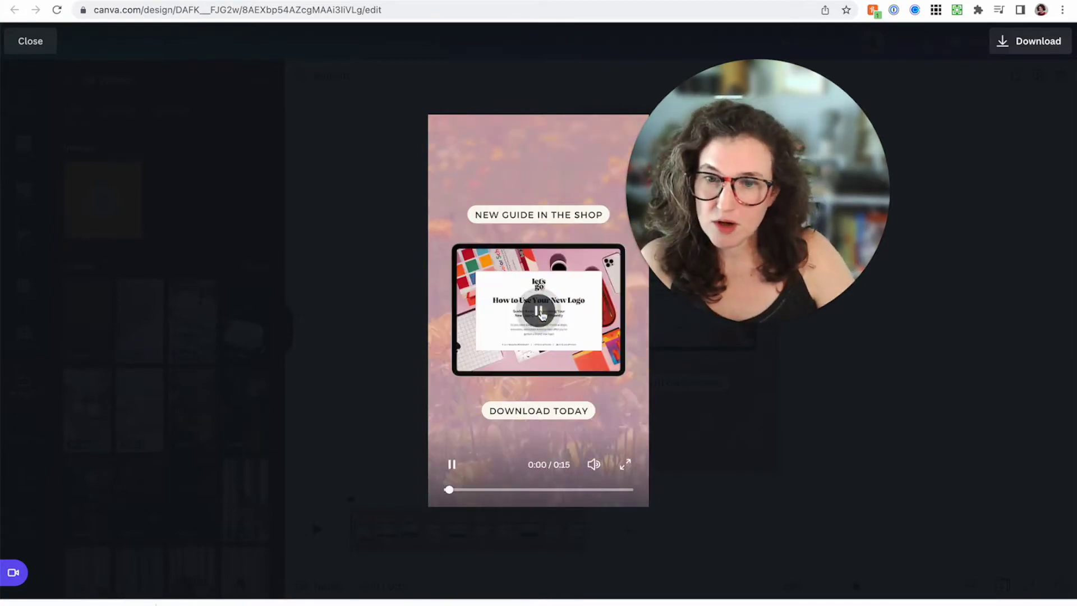
pyautogui.click(811, 382)
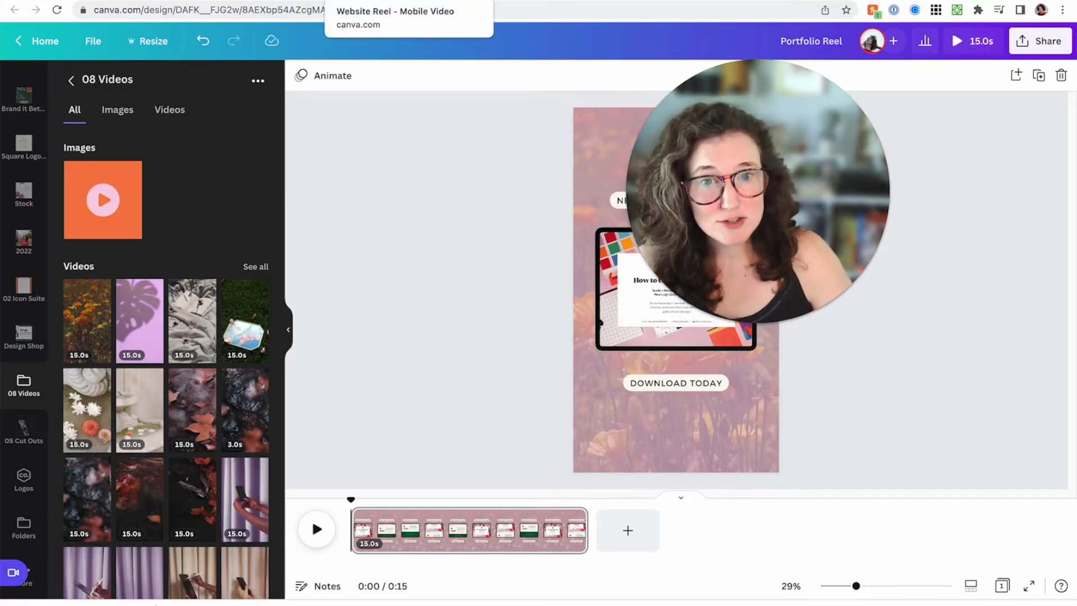
# Switch to the Website Reel mobile video design in its other browser tab
pyautogui.click(373, 1)
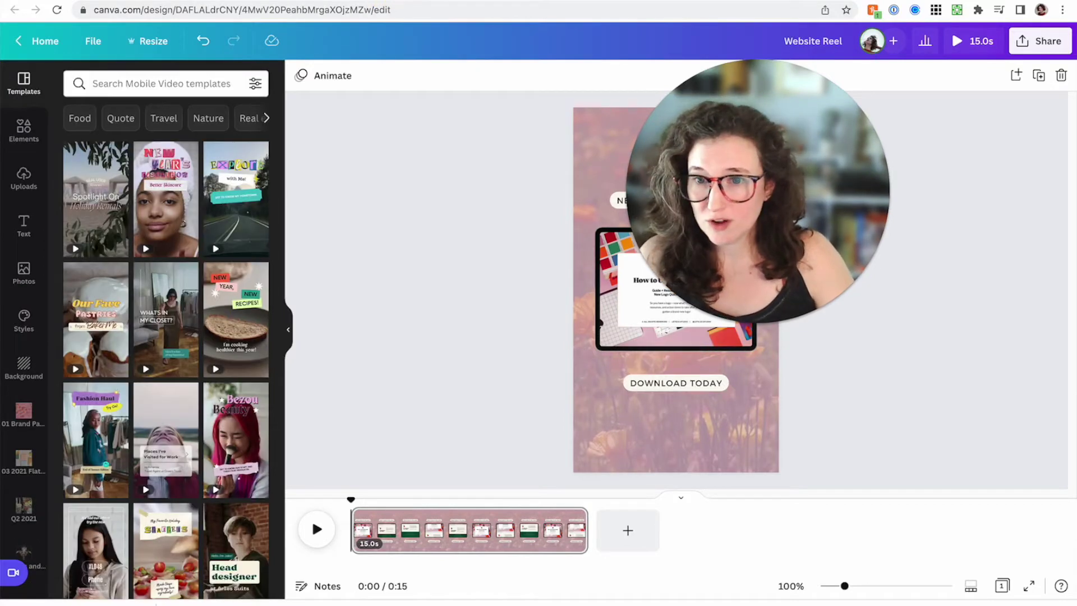
pyautogui.click(388, 228)
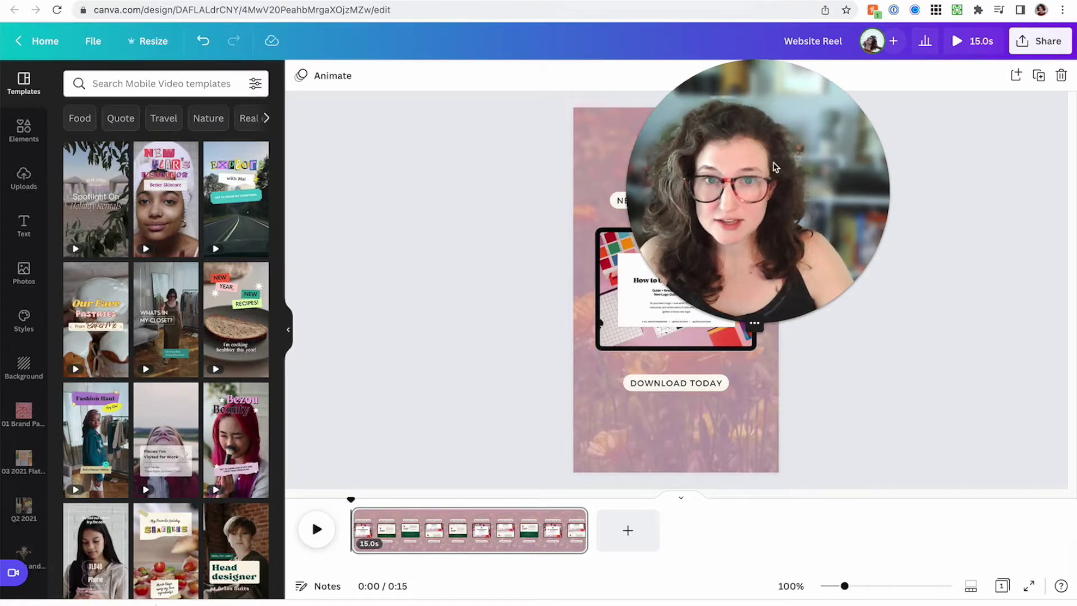
pyautogui.moveTo(776, 168); pyautogui.dragTo(491, 173)
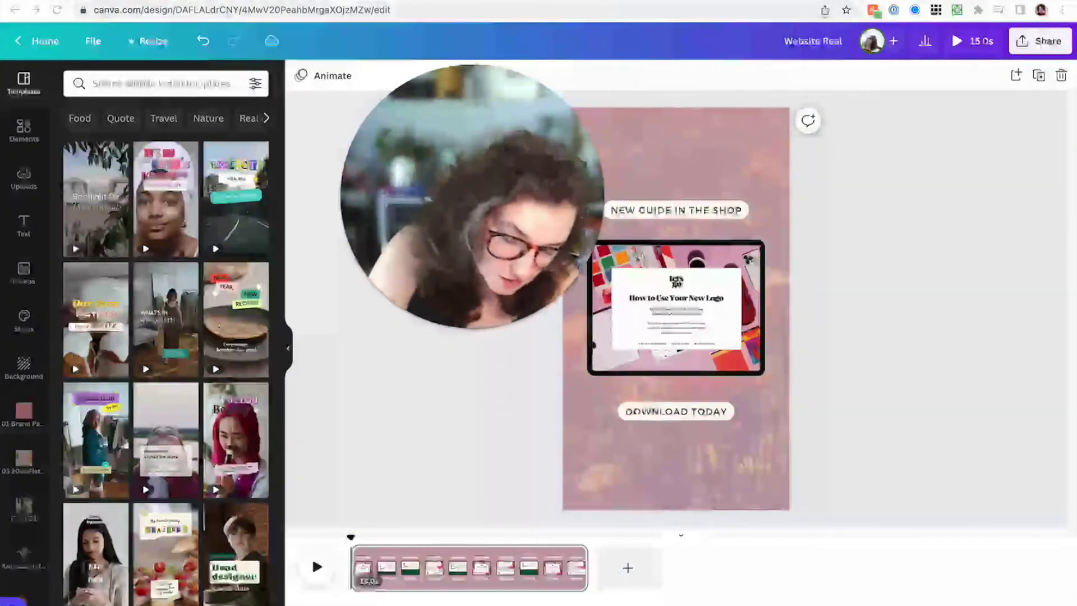
pyautogui.press('super+shift+5')
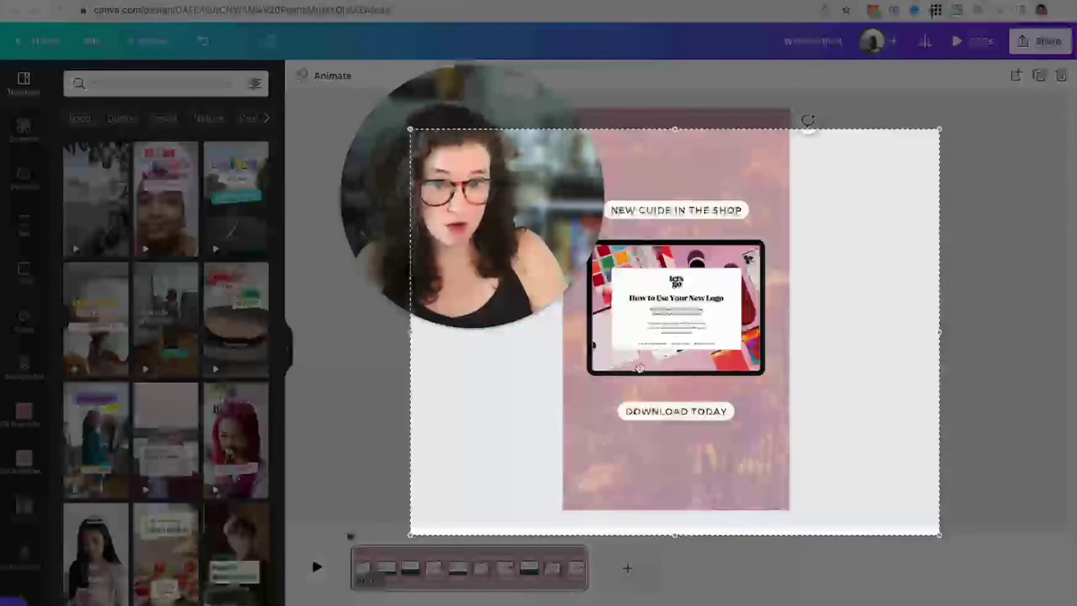
pyautogui.moveTo(636, 365); pyautogui.dragTo(542, 344)
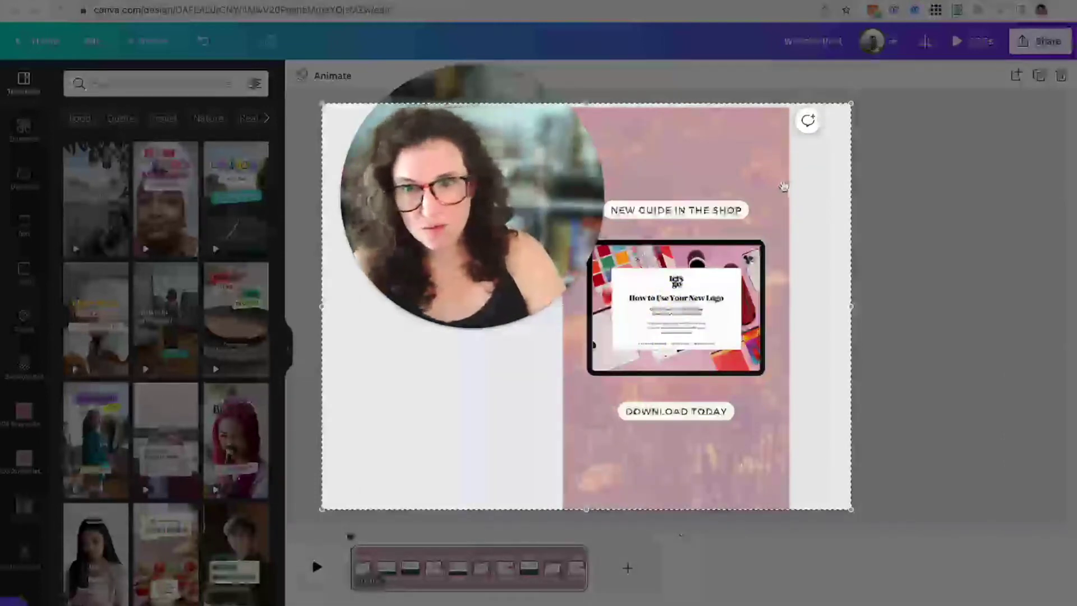
pyautogui.press('Escape')
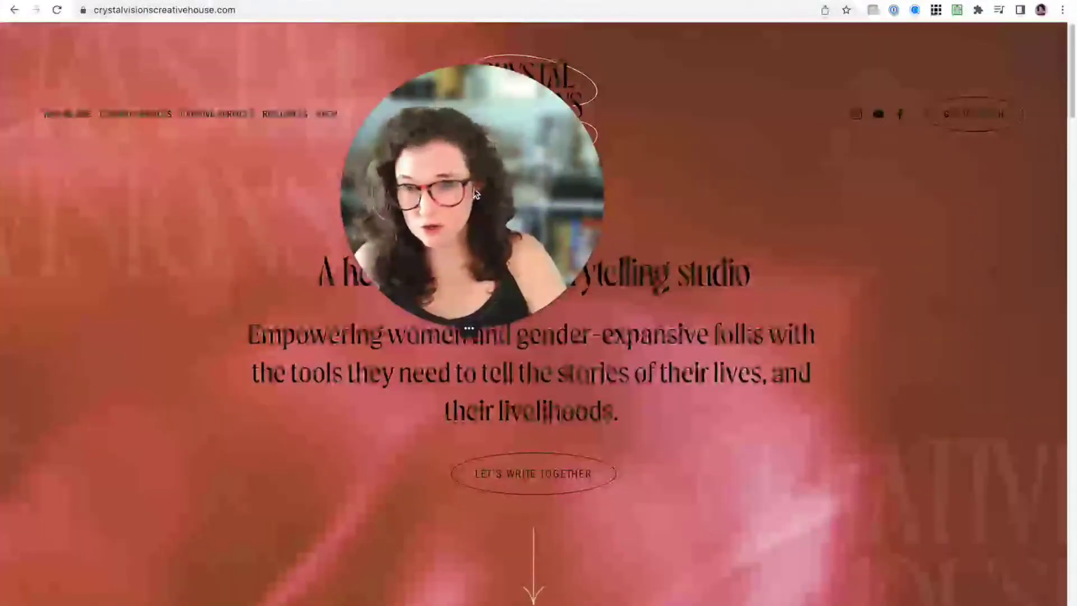
# Close the webcam bubble and start a screen recording of the full page area on the Crystal Visions Creative House homepage
pyautogui.moveTo(476, 194); pyautogui.dragTo(501, 225)
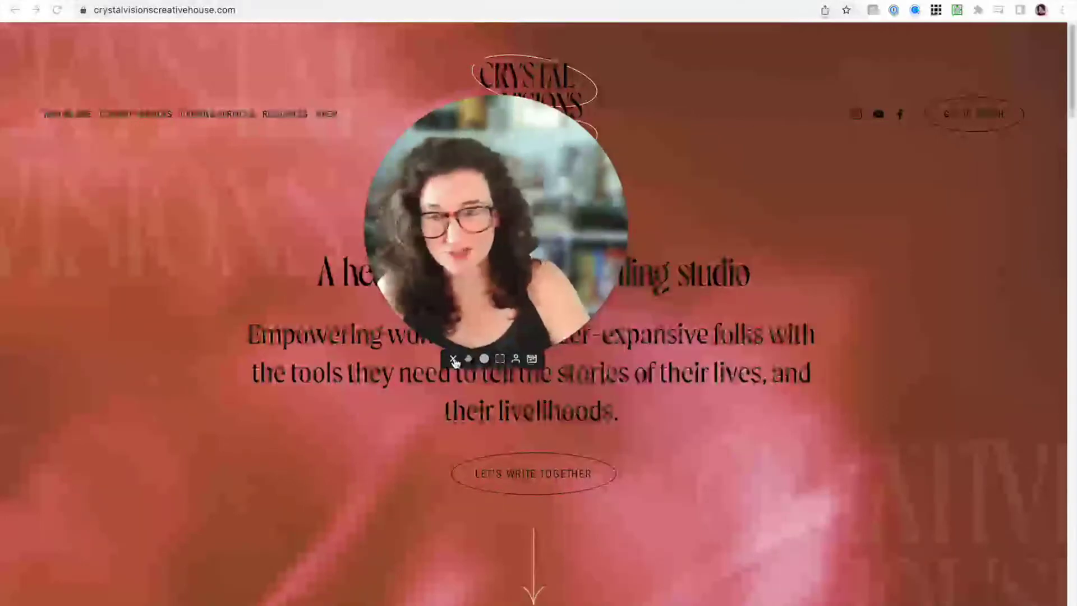
pyautogui.click(453, 359)
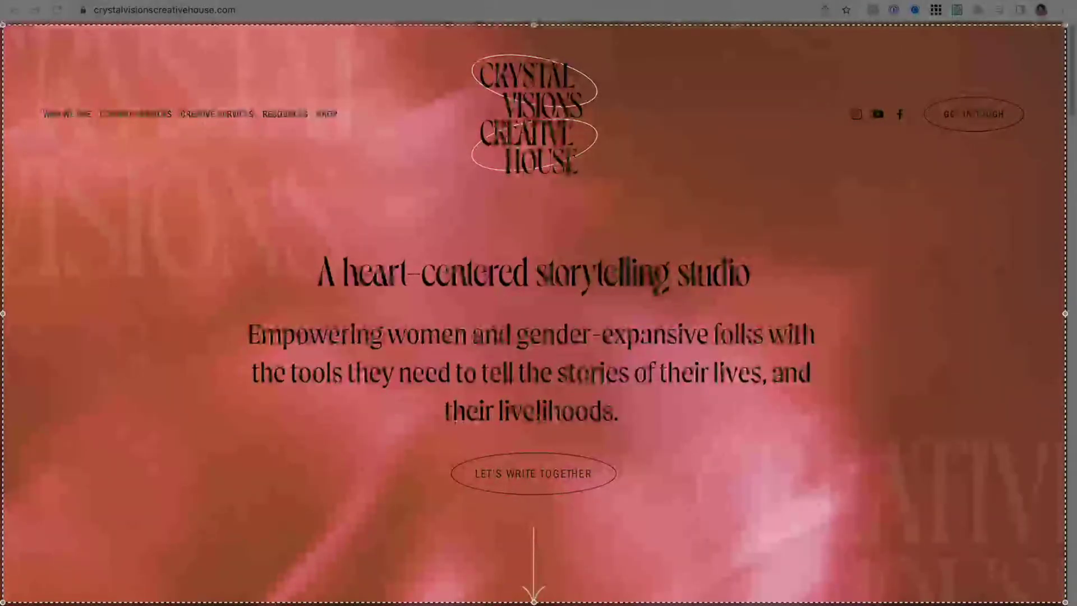
pyautogui.press('Return')
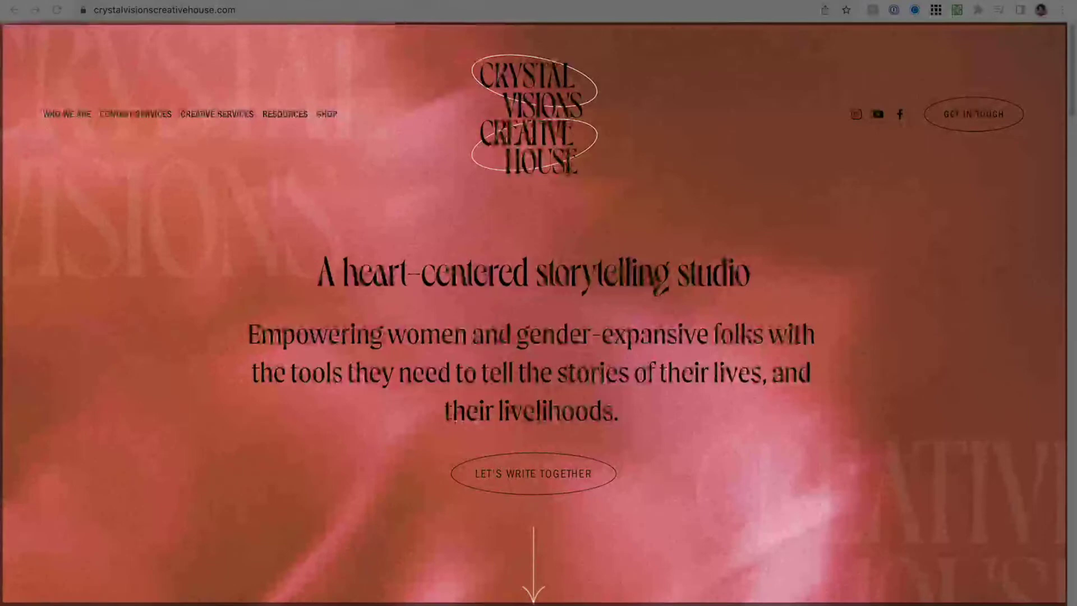
# Record a scroll through the homepage from the hero section down to the footer, and end the screen recording
pyautogui.scroll(-5, 533, 314)
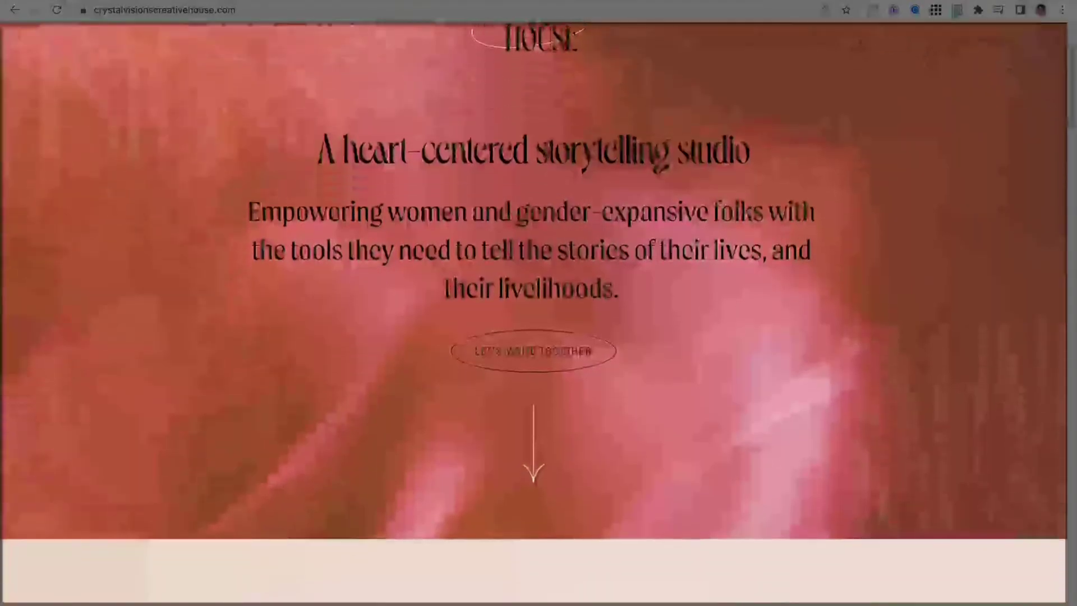
pyautogui.scroll(-11, 533, 314)
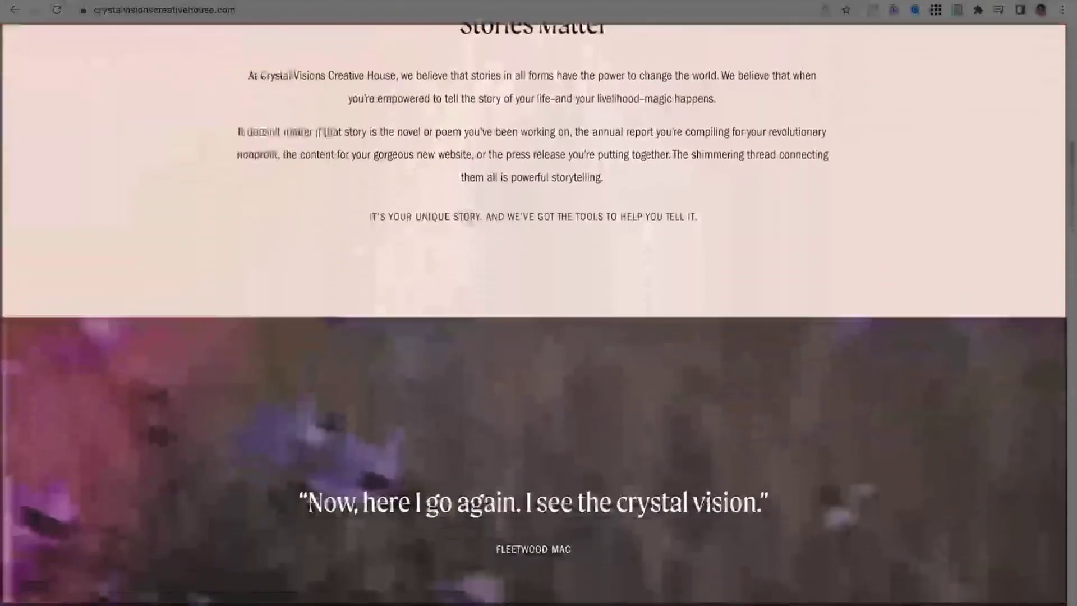
pyautogui.scroll(-11, 533, 314)
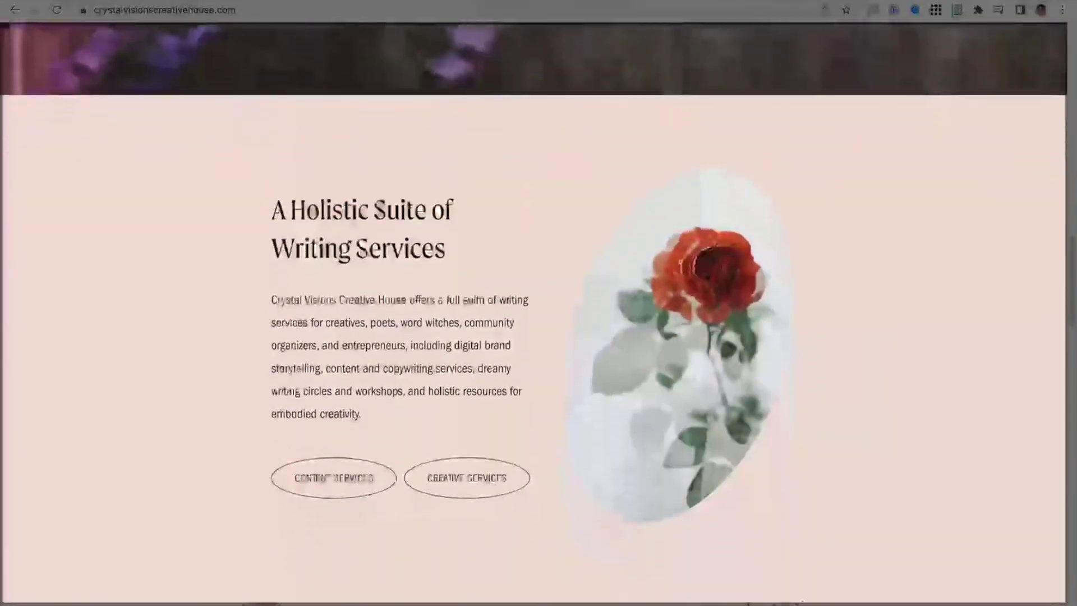
pyautogui.scroll(-11, 533, 314)
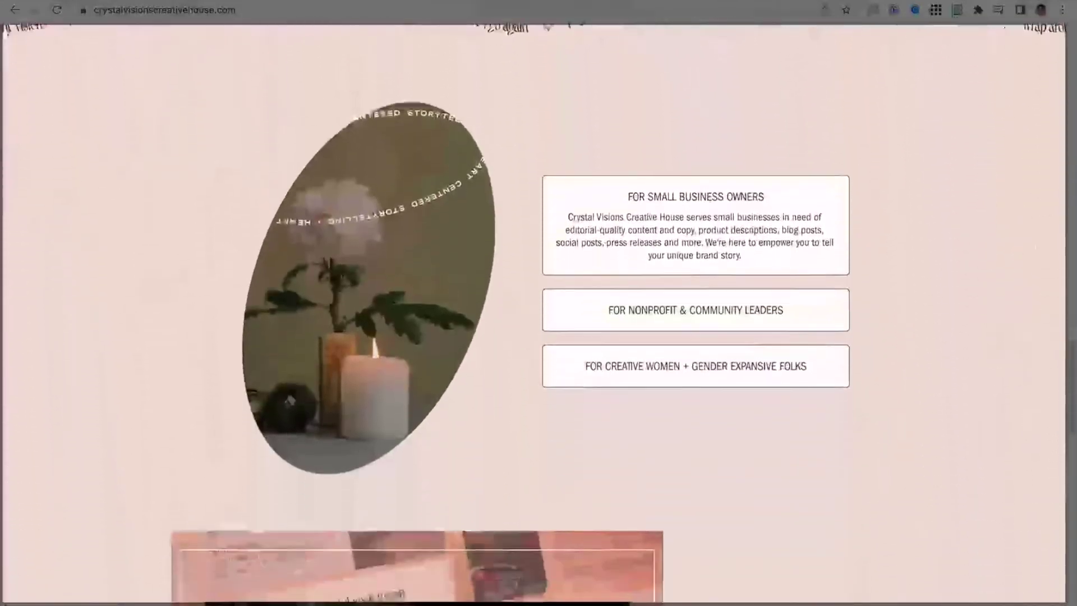
pyautogui.scroll(-11, 533, 314)
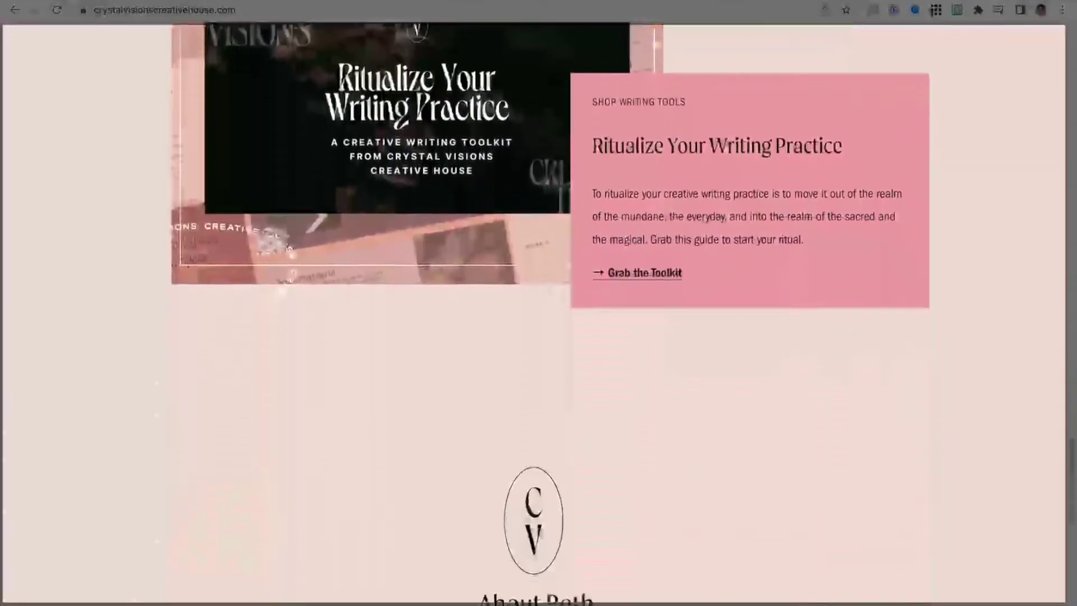
pyautogui.scroll(-9, 534, 315)
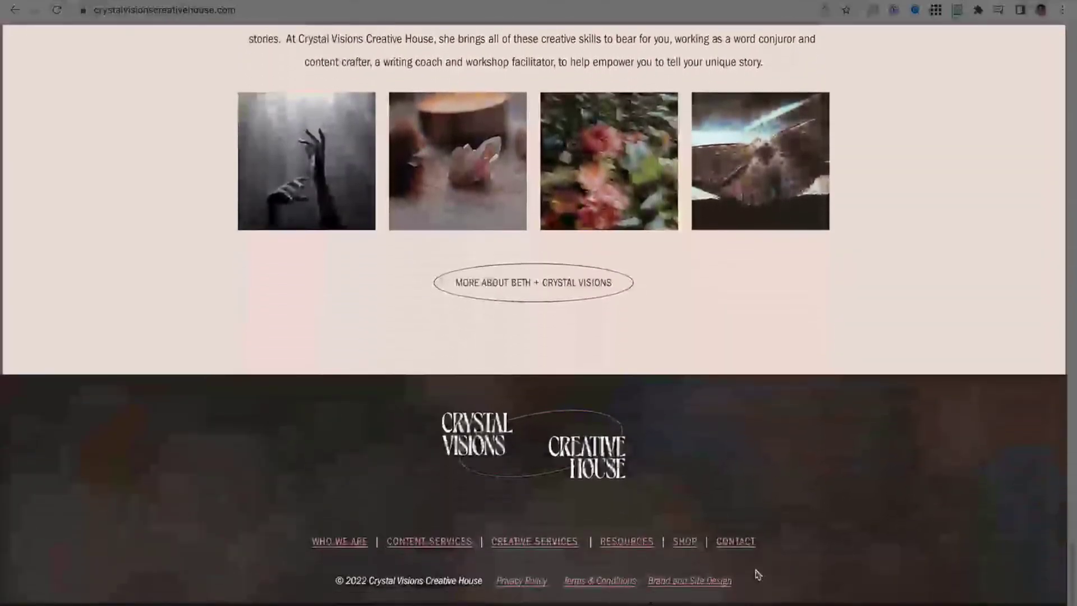
pyautogui.press('super+shift+5')
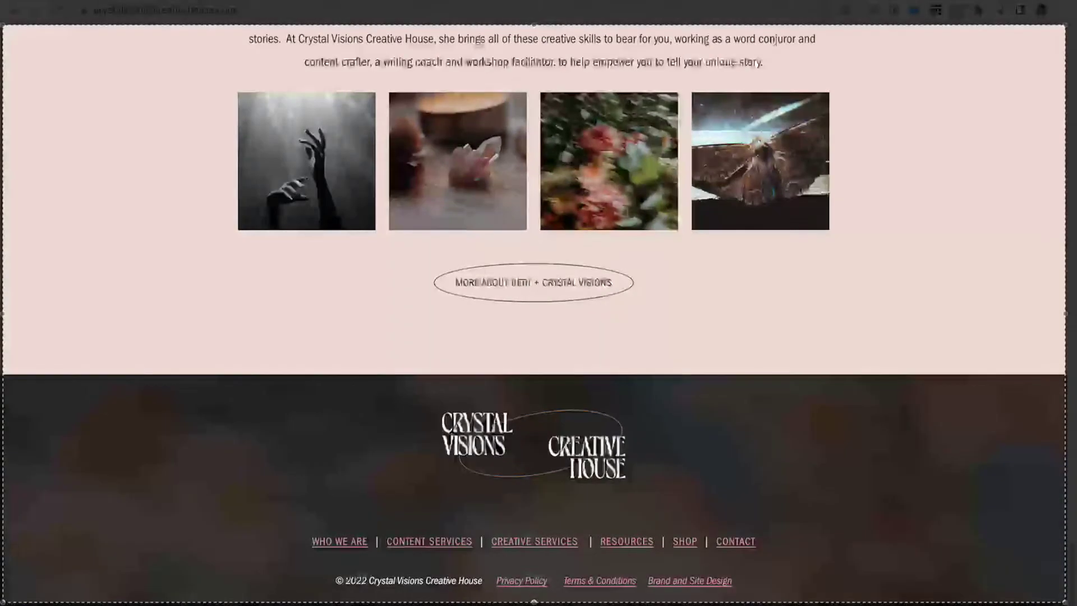
pyautogui.press('Escape')
# Play back the recorded homepage scroll in its preview window, and close the clip
pyautogui.scroll(15, 752, 358)
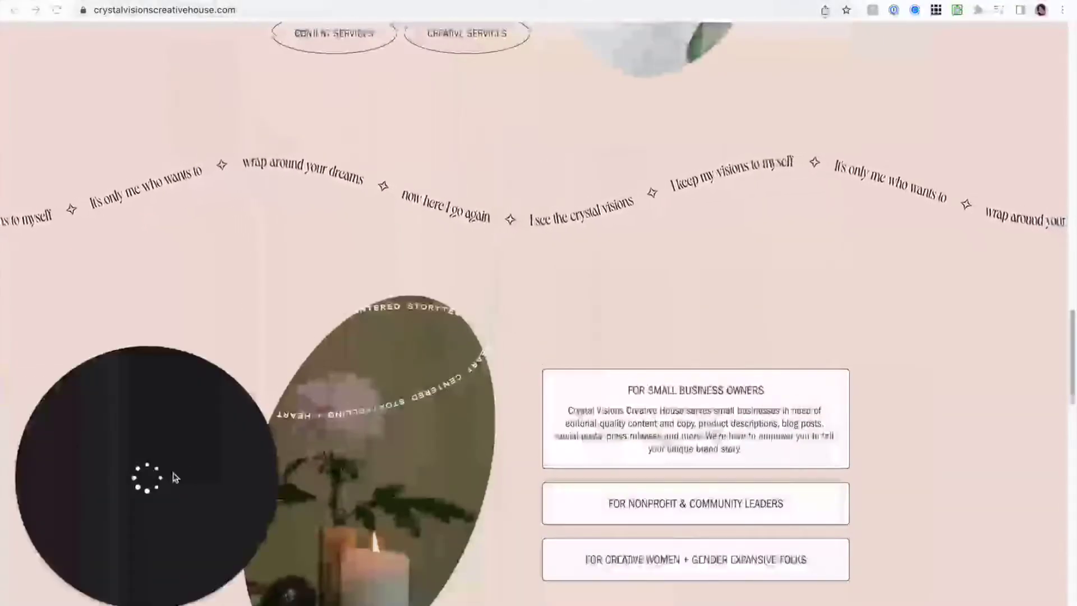
pyautogui.moveTo(173, 477); pyautogui.dragTo(372, 241)
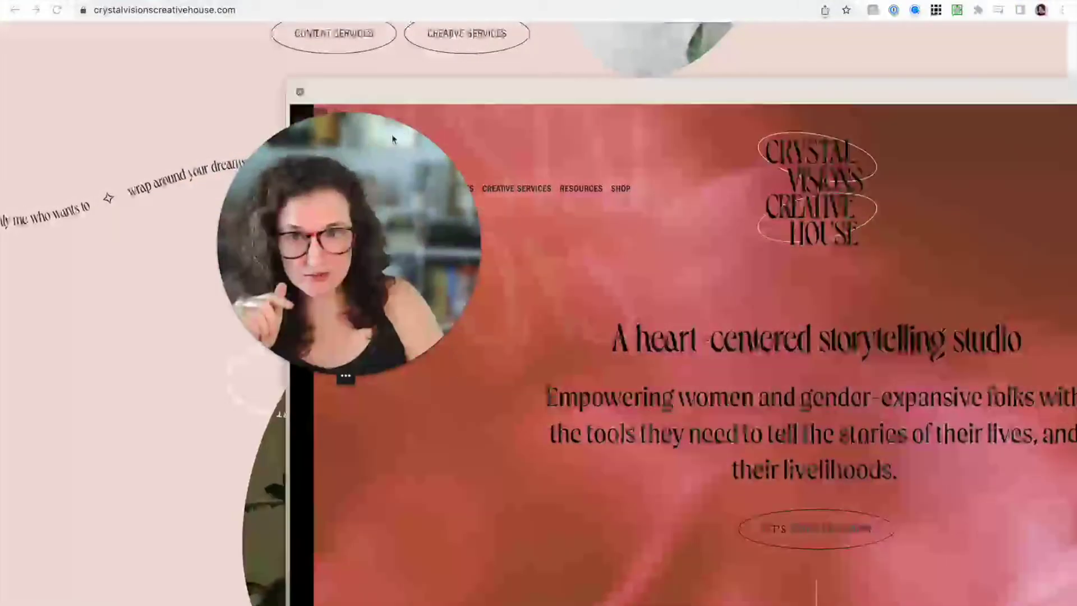
pyautogui.moveTo(975, 98); pyautogui.dragTo(839, 46)
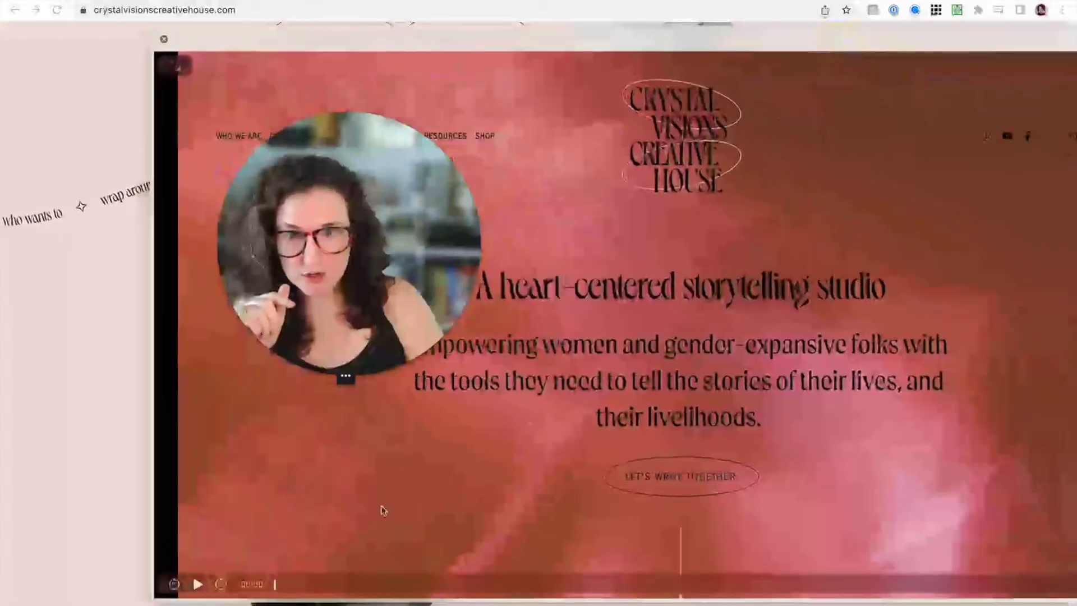
pyautogui.click(196, 585)
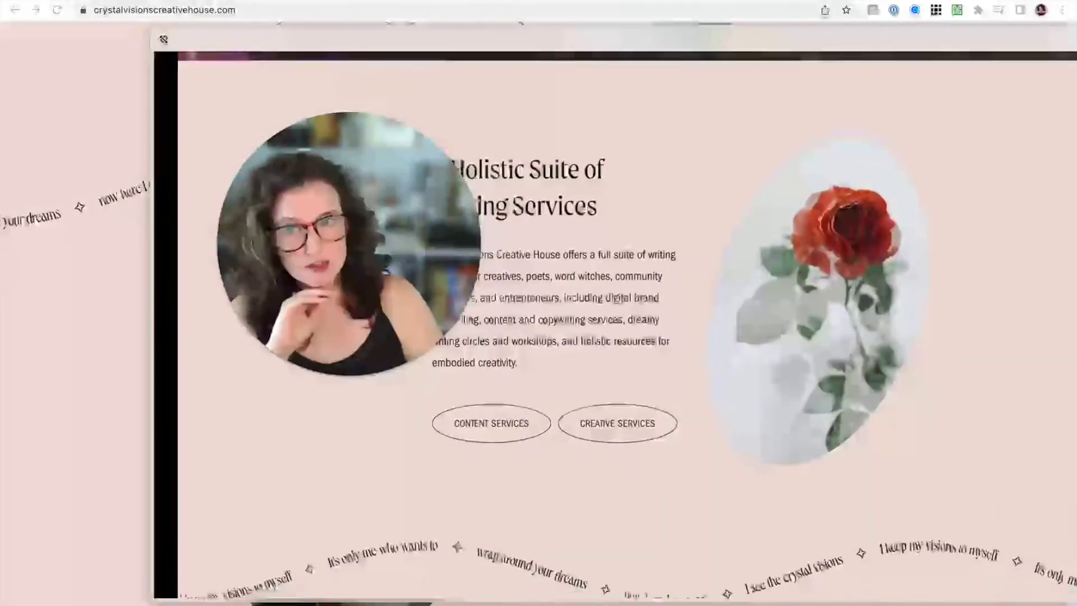
pyautogui.click(163, 39)
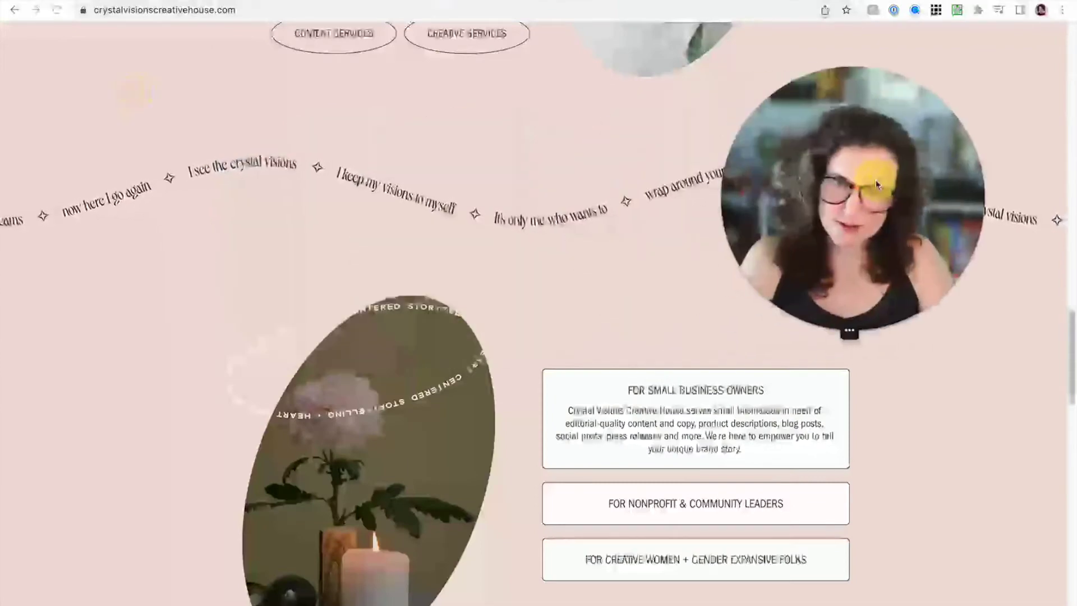
# Return to the Website Reel design in Canva and open the 08 Videos folder
pyautogui.click(402, 1)
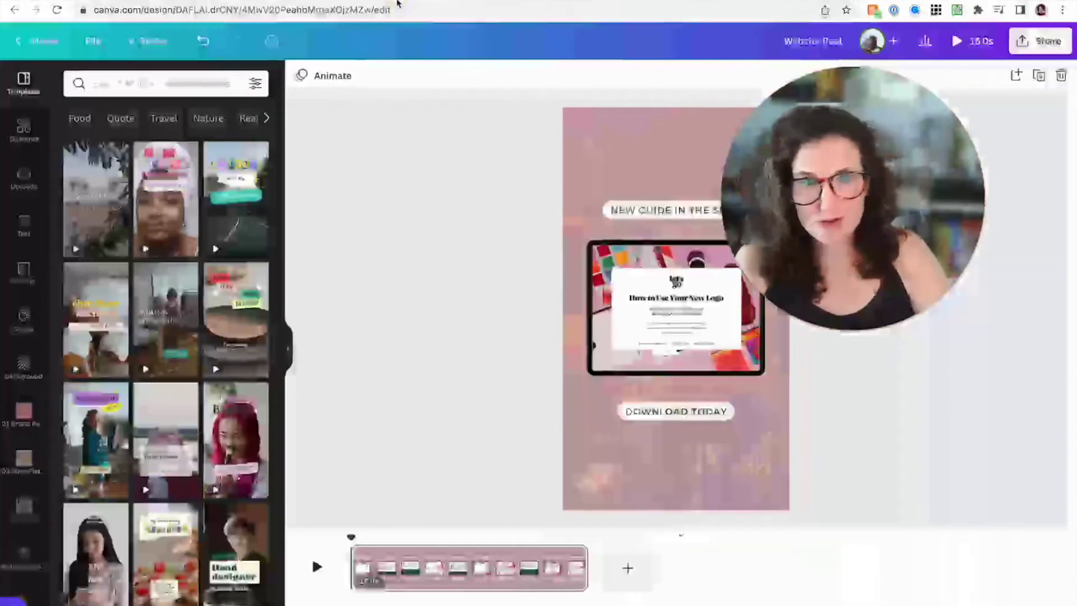
pyautogui.click(455, 145)
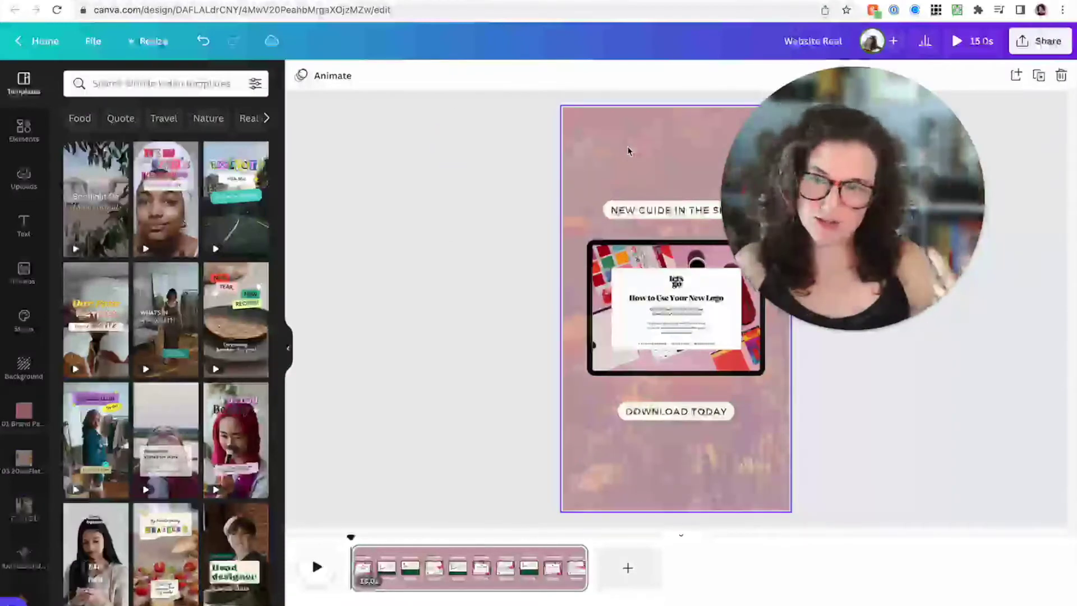
pyautogui.scroll(-5, 25, 490)
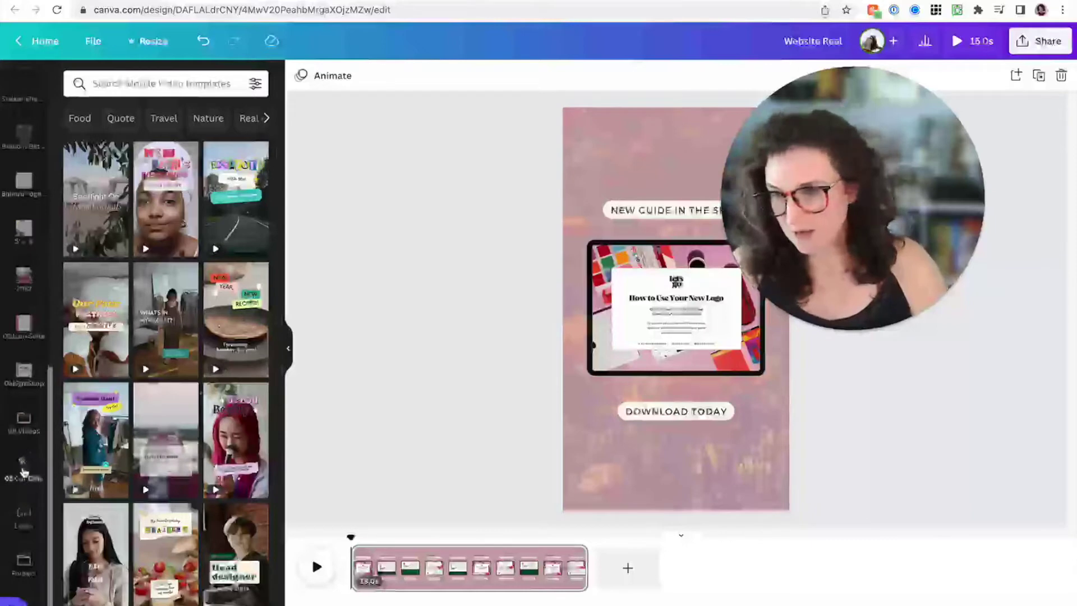
pyautogui.click(24, 423)
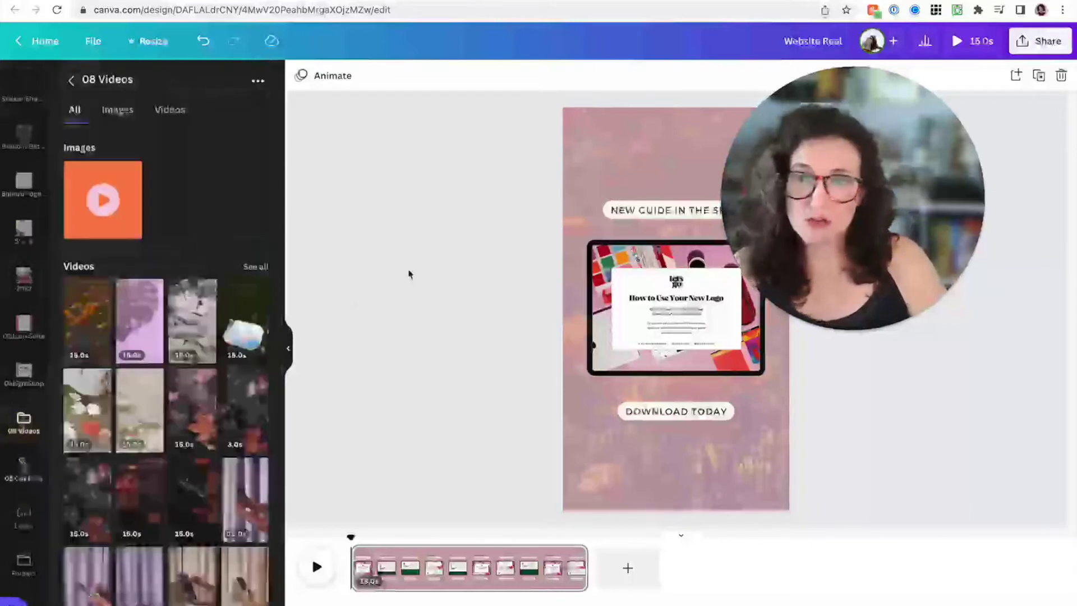
# Switch to the Packsia website and browse its trending motion packs for vertical stock videos
pyautogui.scroll(-10, 235, 373)
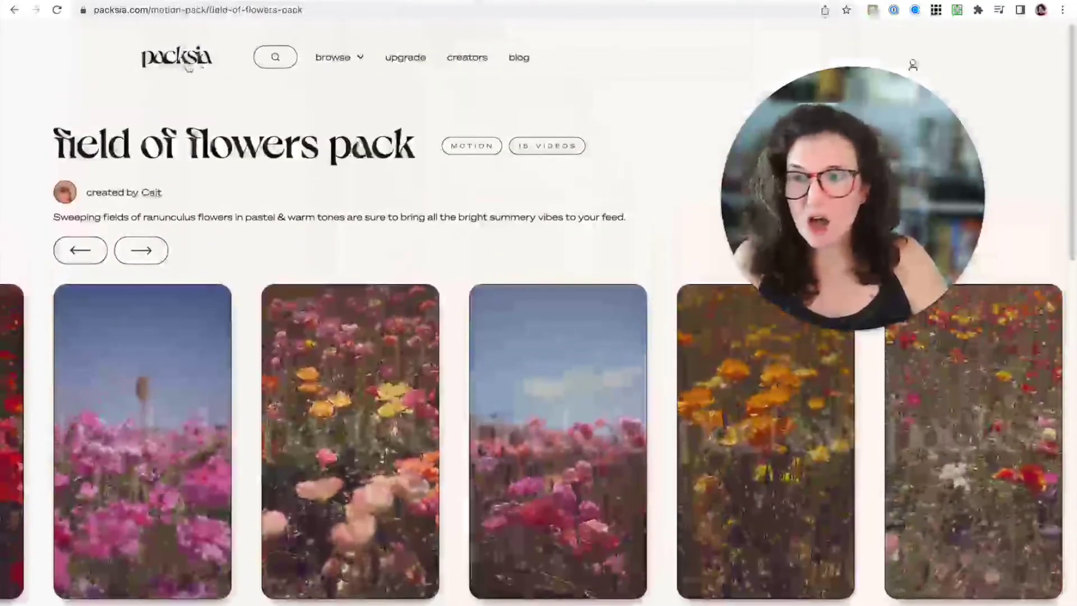
pyautogui.click(170, 56)
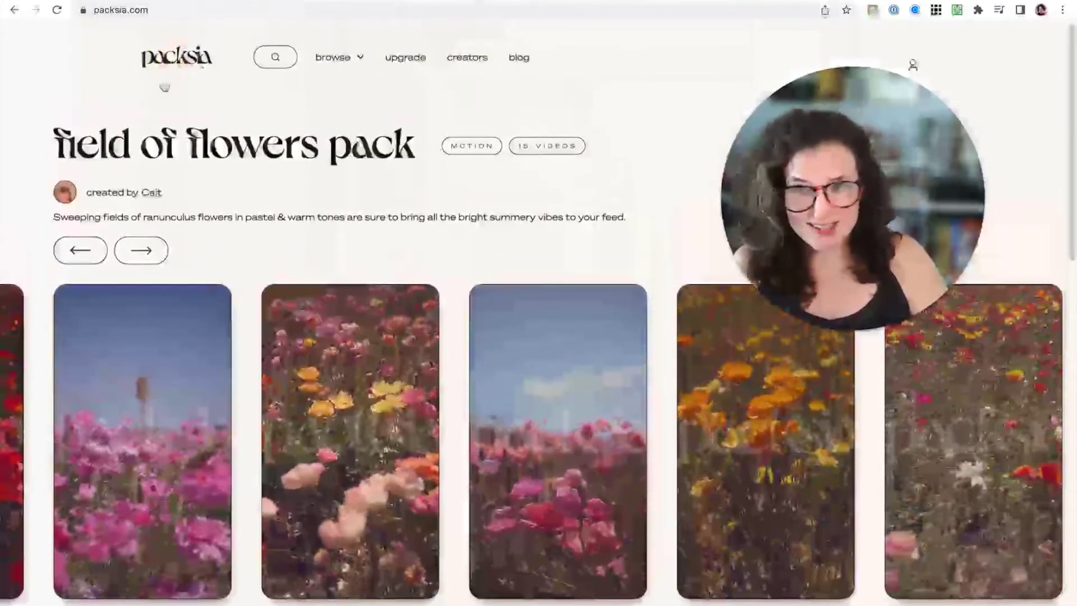
pyautogui.scroll(-9, 340, 233)
pyautogui.scroll(10, 370, 133)
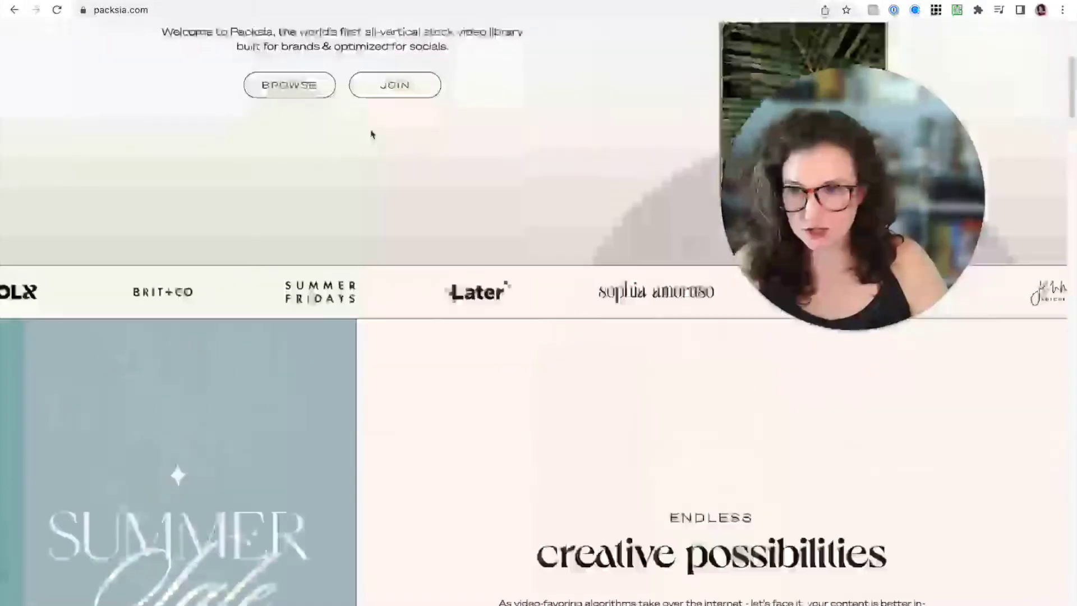
pyautogui.click(331, 66)
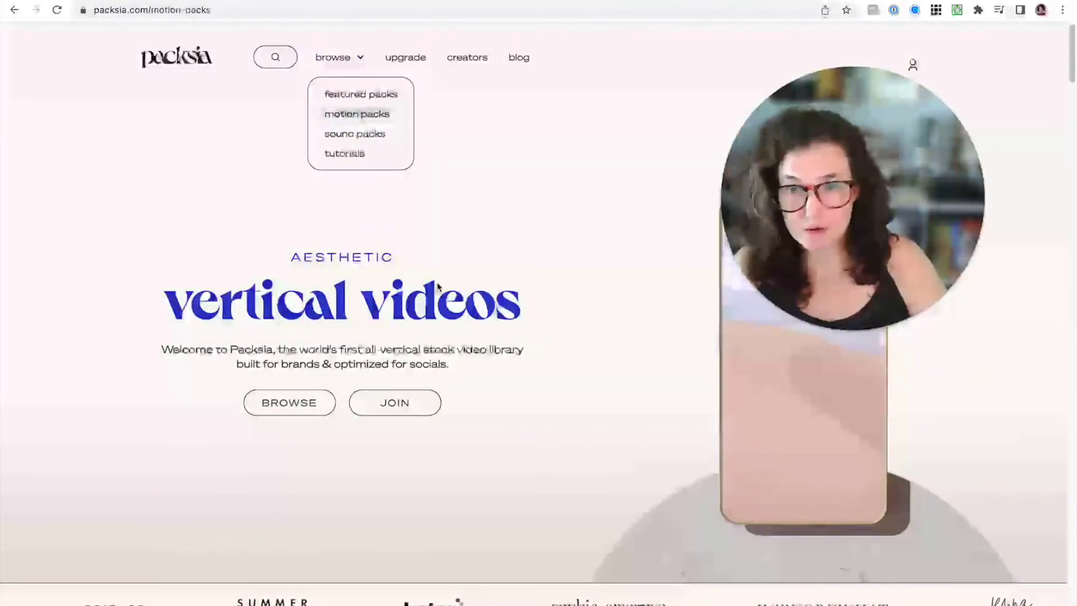
pyautogui.scroll(-5, 444, 280)
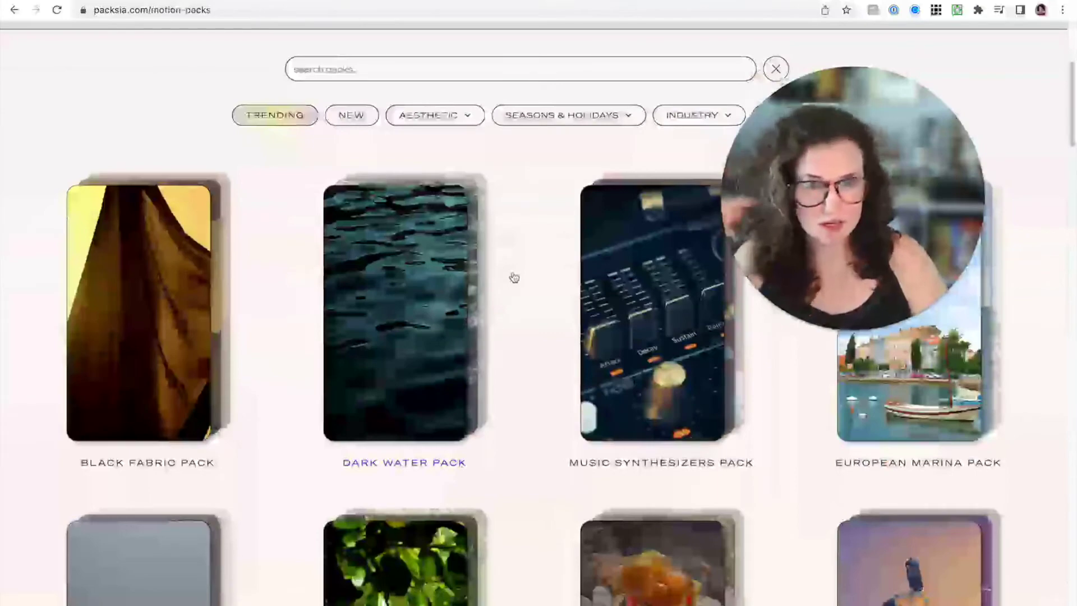
pyautogui.scroll(-3, 514, 277)
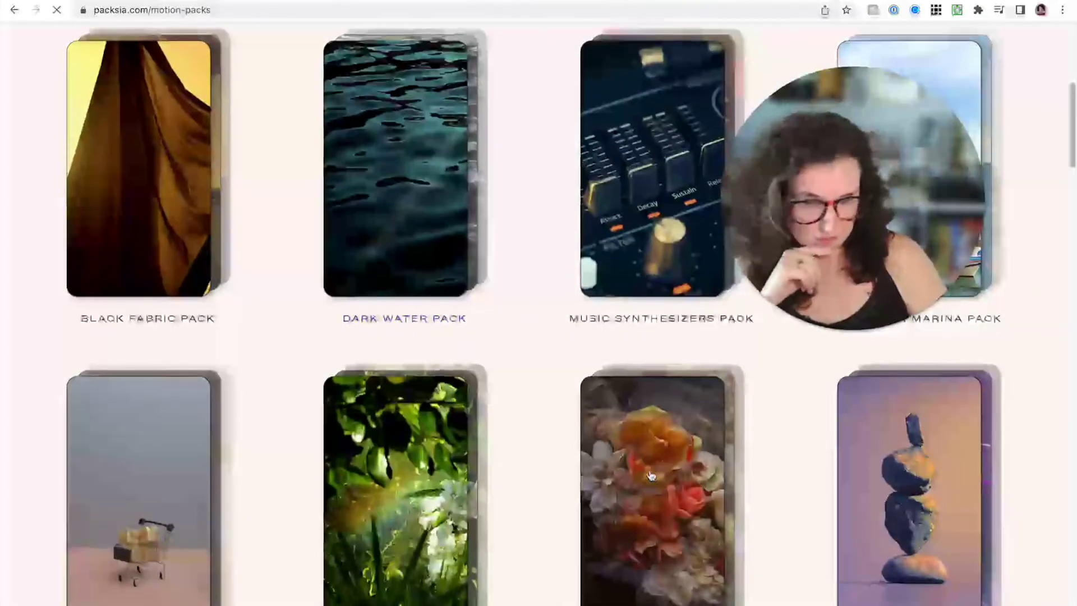
# Open the Floating Florals motion pack and browse through its videos
pyautogui.click(651, 476)
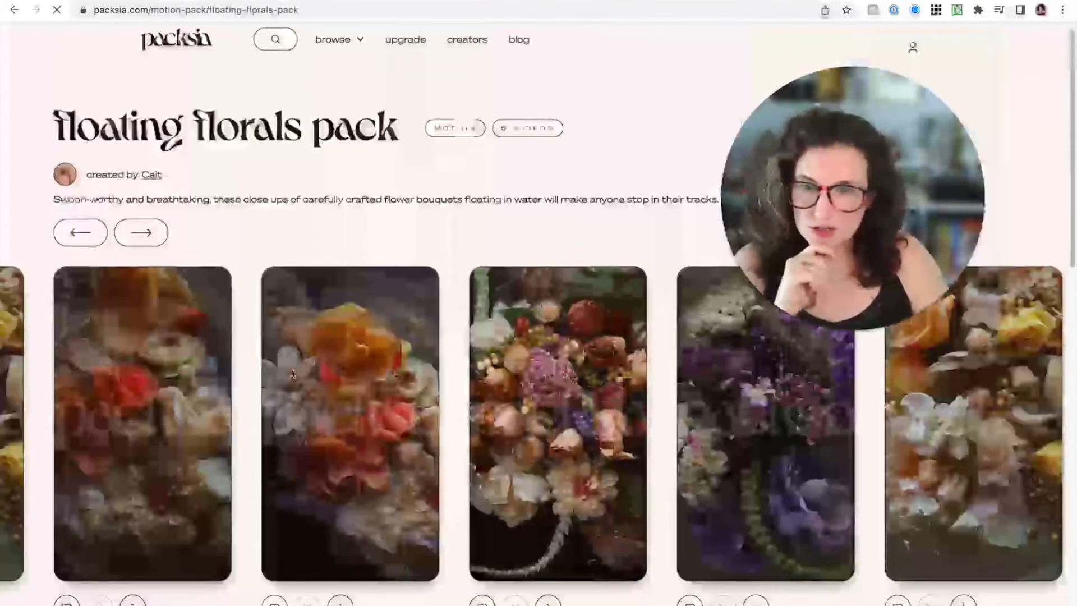
pyautogui.scroll(-1, 293, 374)
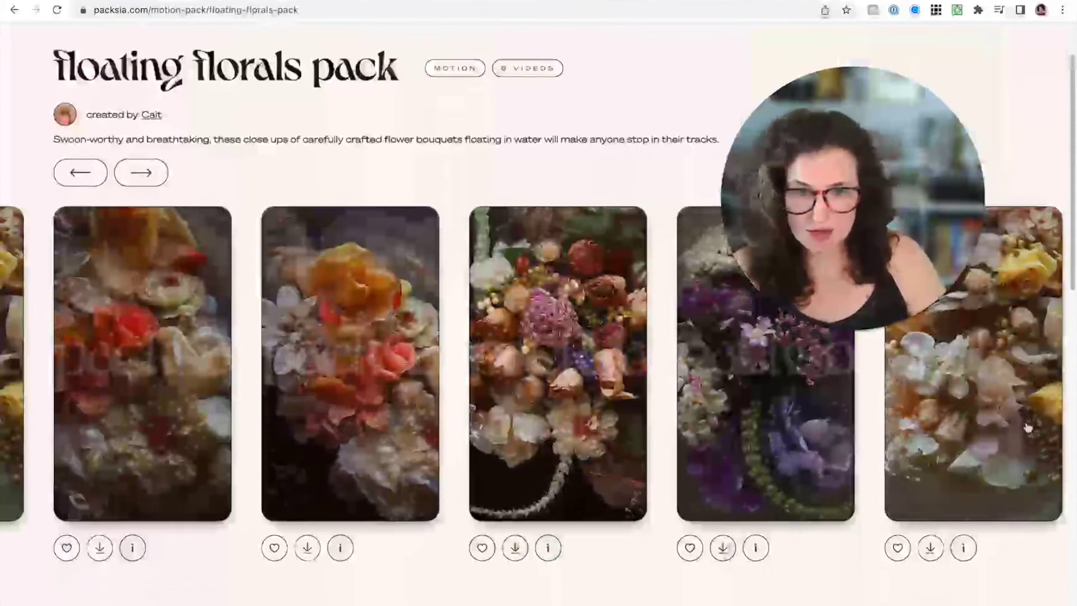
pyautogui.moveTo(1028, 427); pyautogui.dragTo(982, 443)
pyautogui.moveTo(312, 453); pyautogui.dragTo(979, 443)
pyautogui.moveTo(353, 452); pyautogui.dragTo(858, 448)
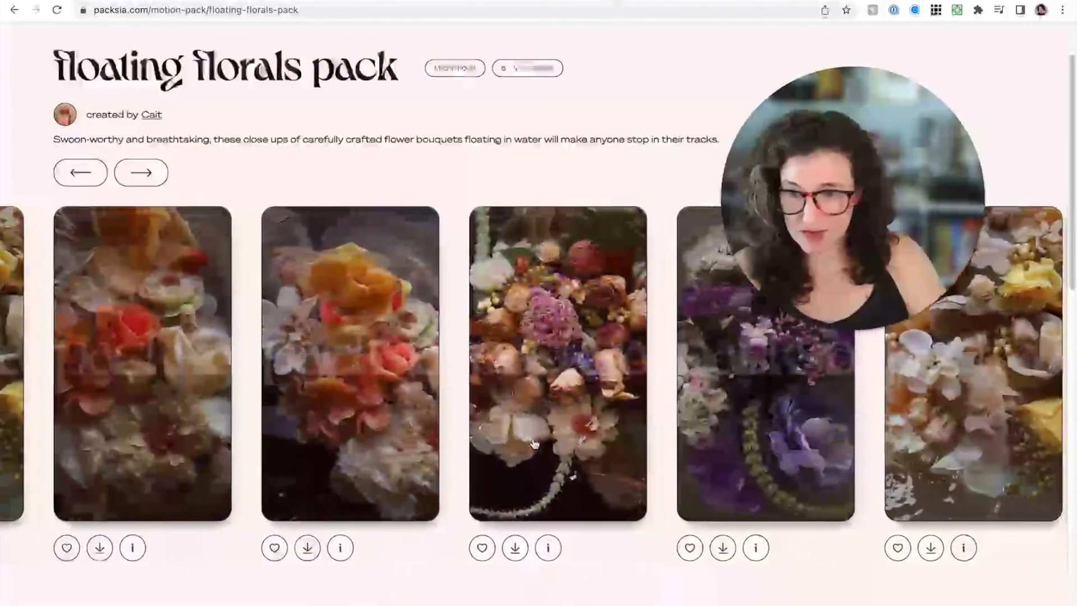
# Download the orange and coral bouquet video into the Videos folder inside the stock folder, keeping the suggested file name
pyautogui.click(308, 549)
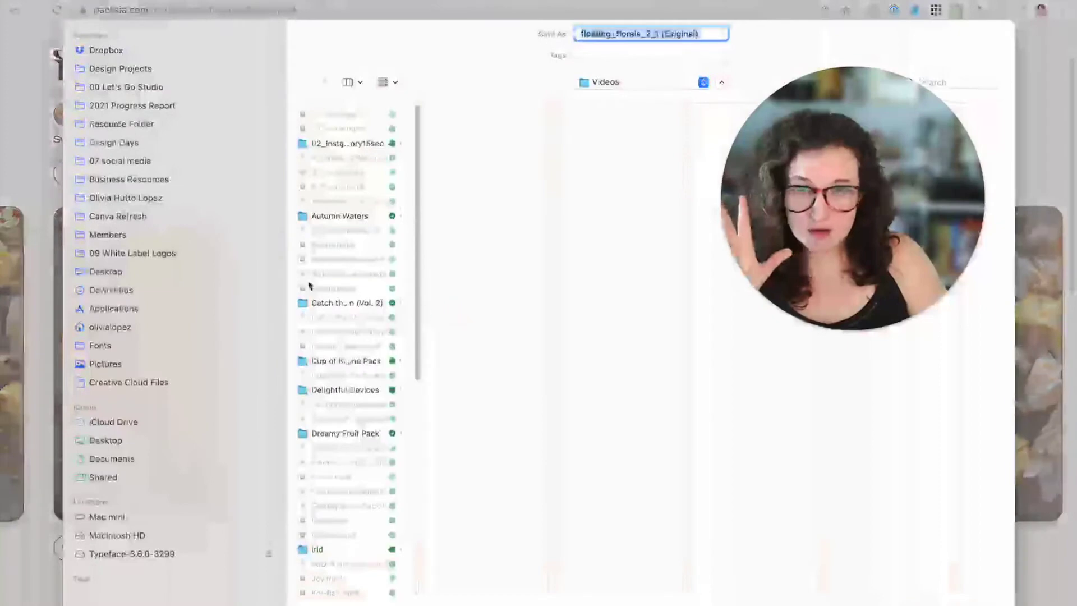
pyautogui.click(126, 198)
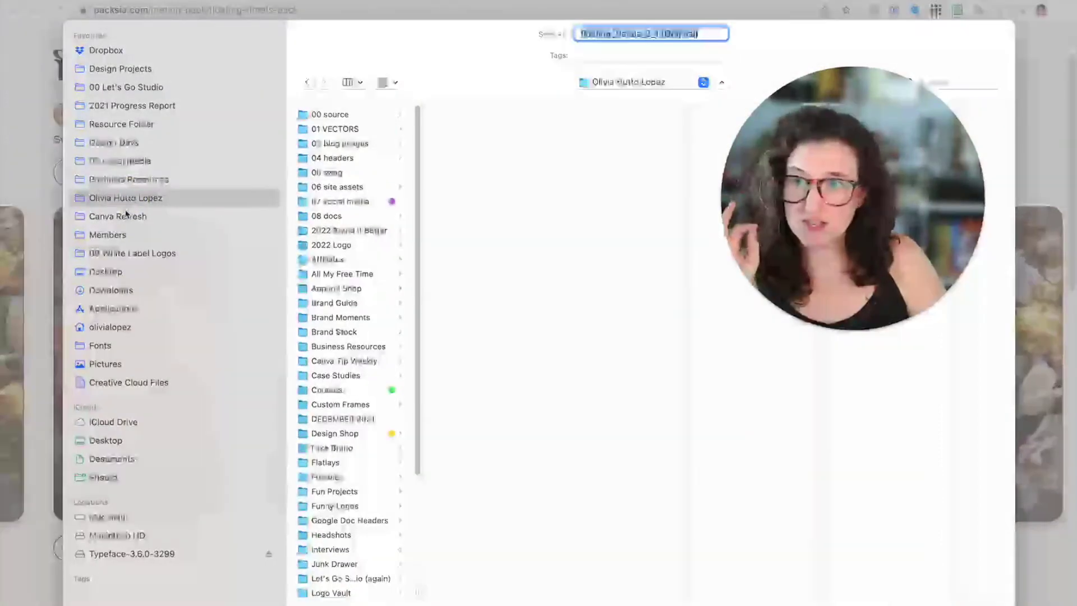
pyautogui.scroll(-5, 369, 474)
pyautogui.click(336, 540)
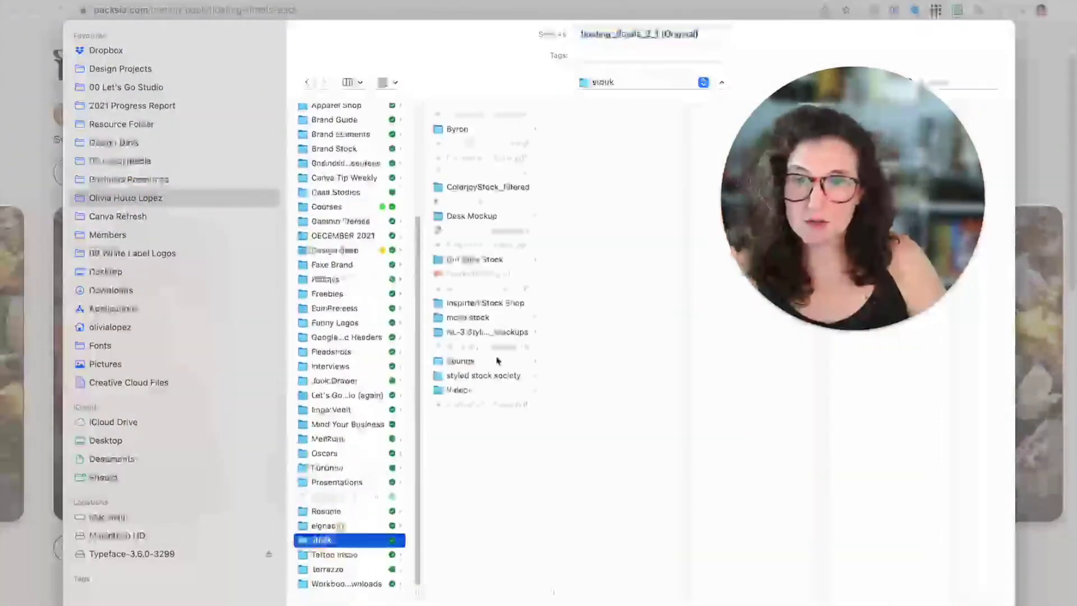
pyautogui.click(475, 391)
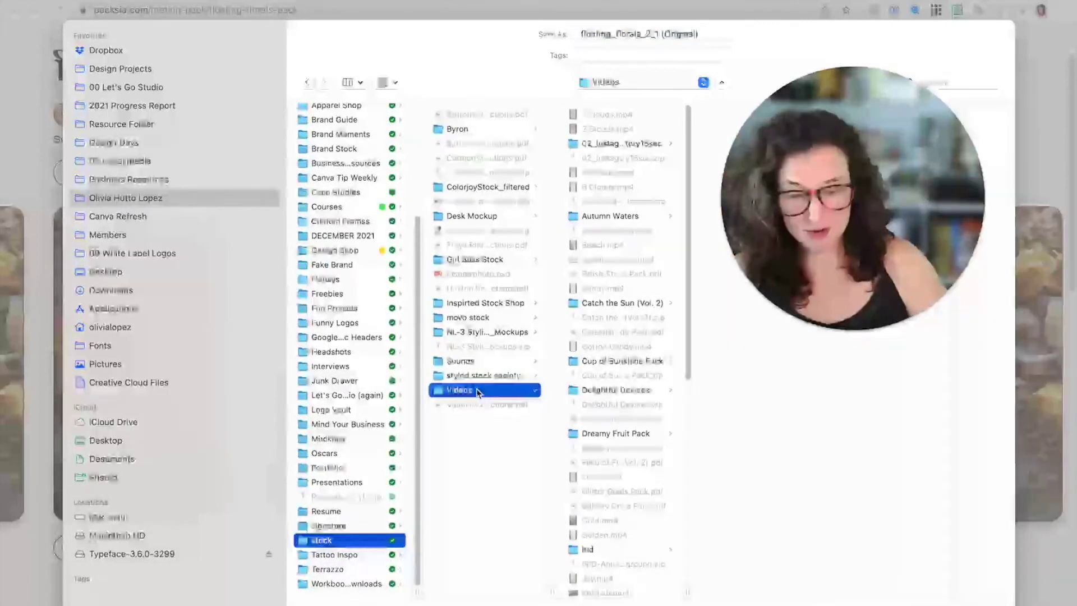
pyautogui.press('Return')
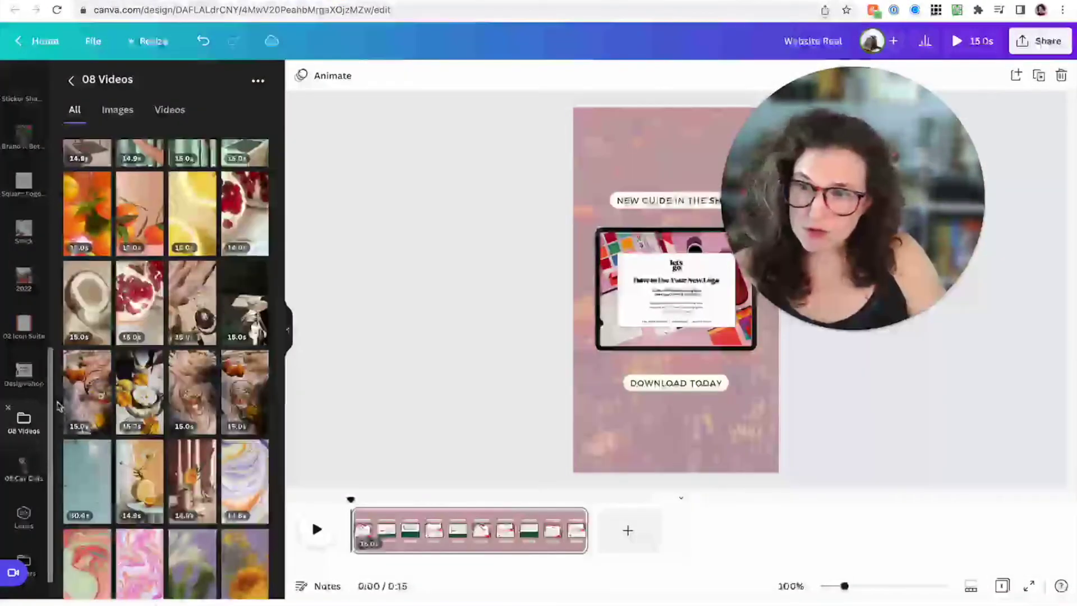
# Return to the Website Reel design in Canva and upload the downloaded floral video to the 08 Videos folder
pyautogui.scroll(15, 202, 303)
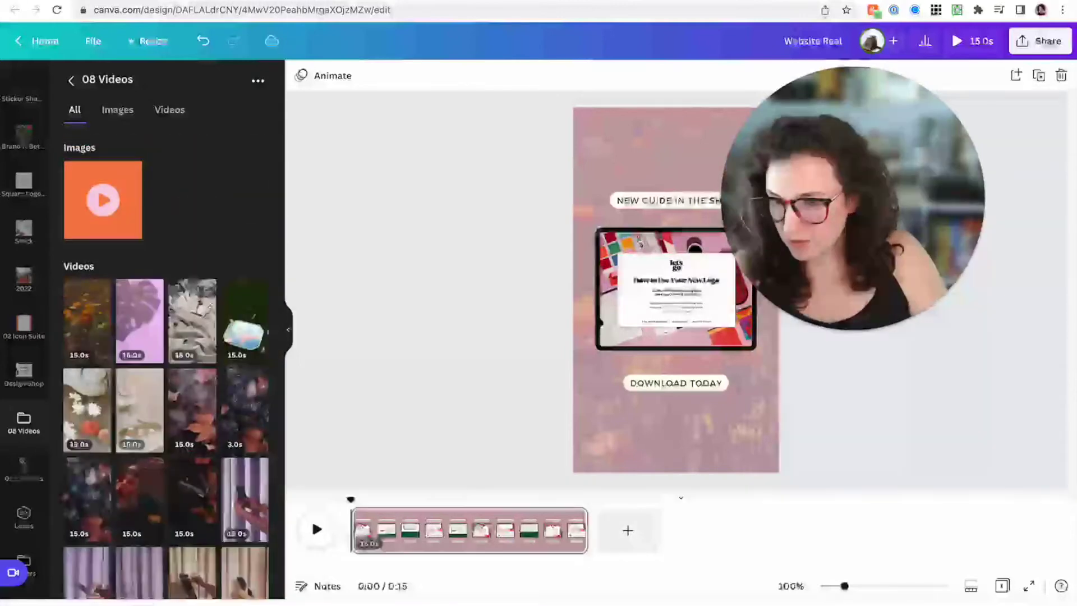
pyautogui.press('super+Tab')
pyautogui.moveTo(1009, 147); pyautogui.dragTo(169, 224)
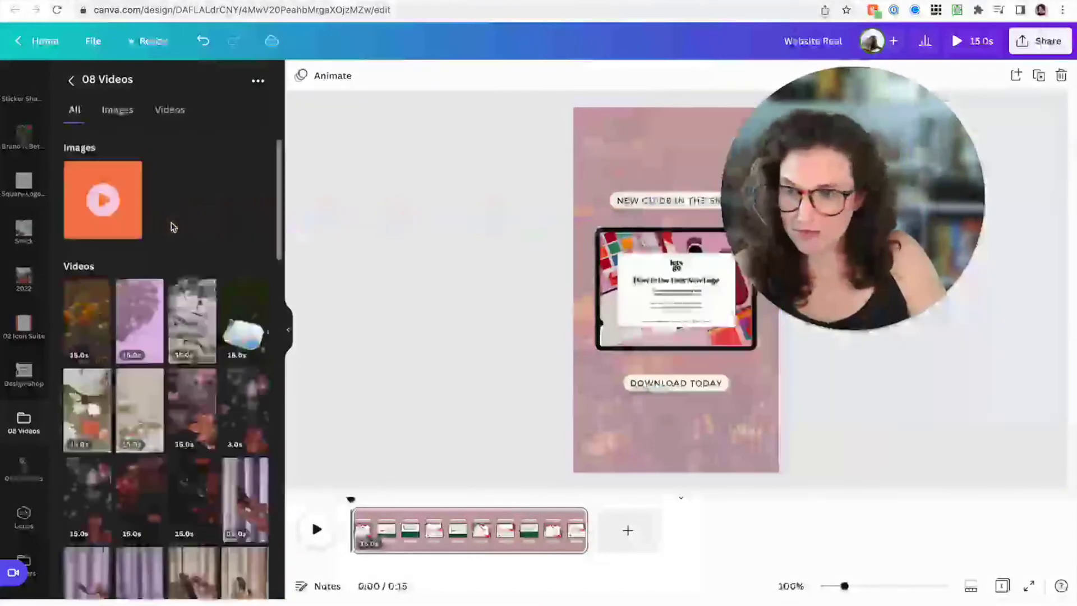
pyautogui.click(429, 222)
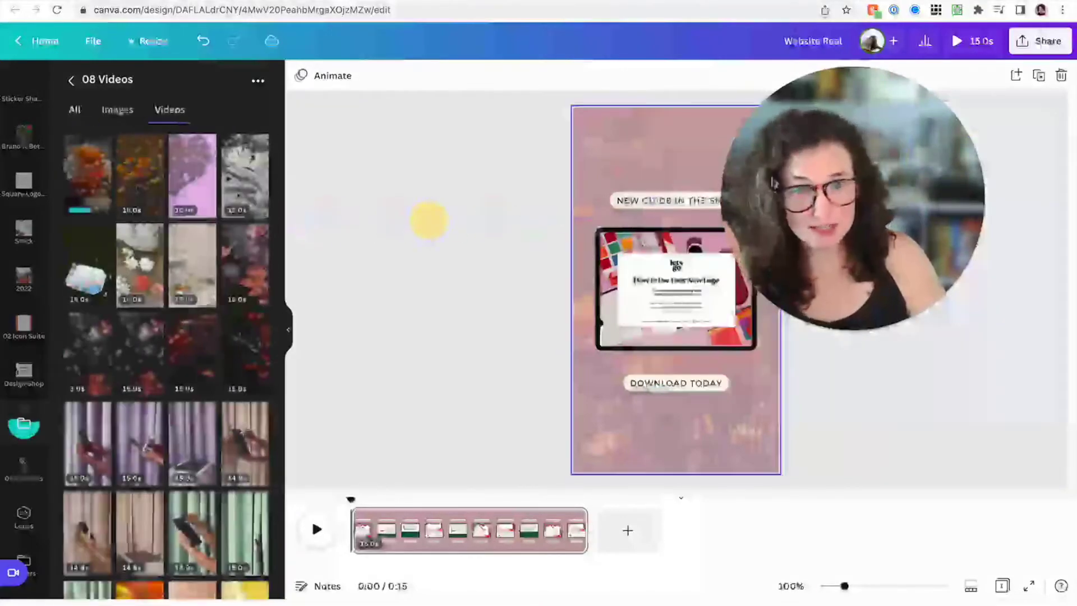
pyautogui.moveTo(845, 331)
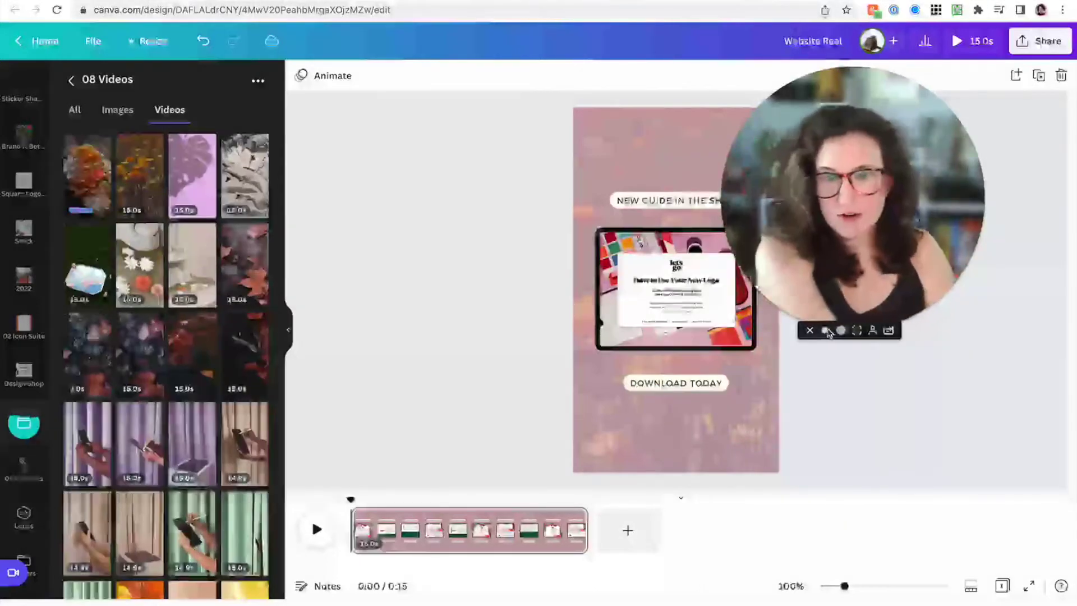
pyautogui.moveTo(847, 207); pyautogui.dragTo(920, 229)
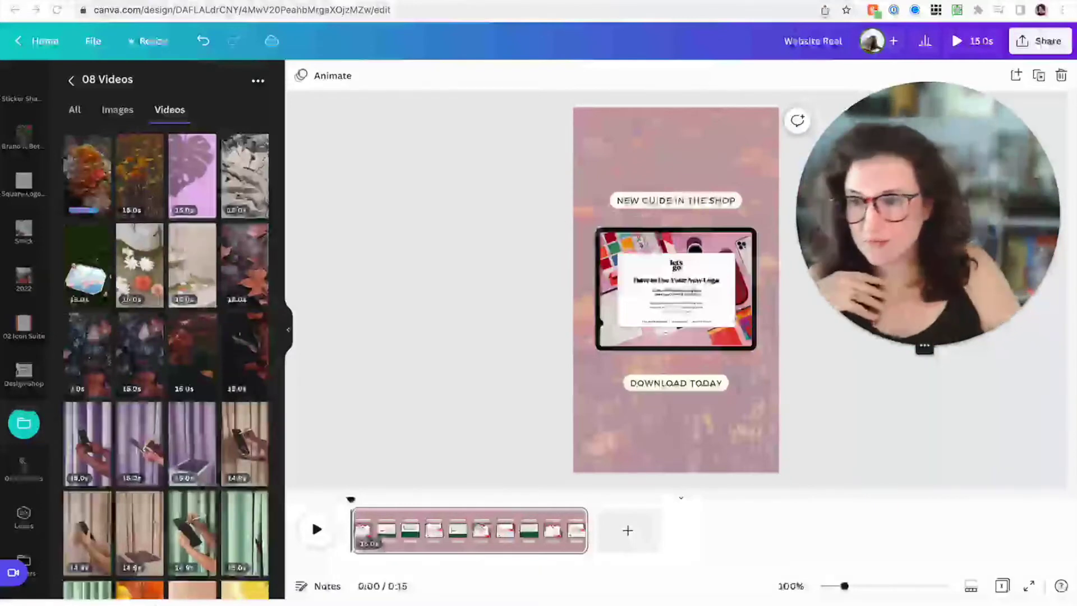
# Find the newest screen recording on the Desktop in Finder and upload it to the 08 Videos folder in Canva
pyautogui.press('super+Tab')
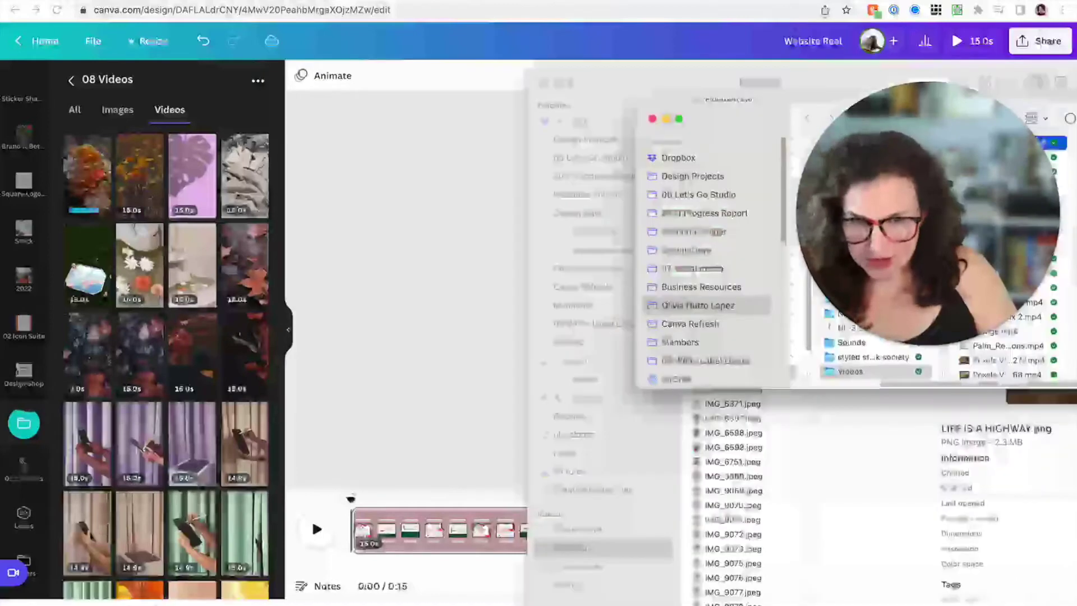
pyautogui.scroll(-2, 692, 341)
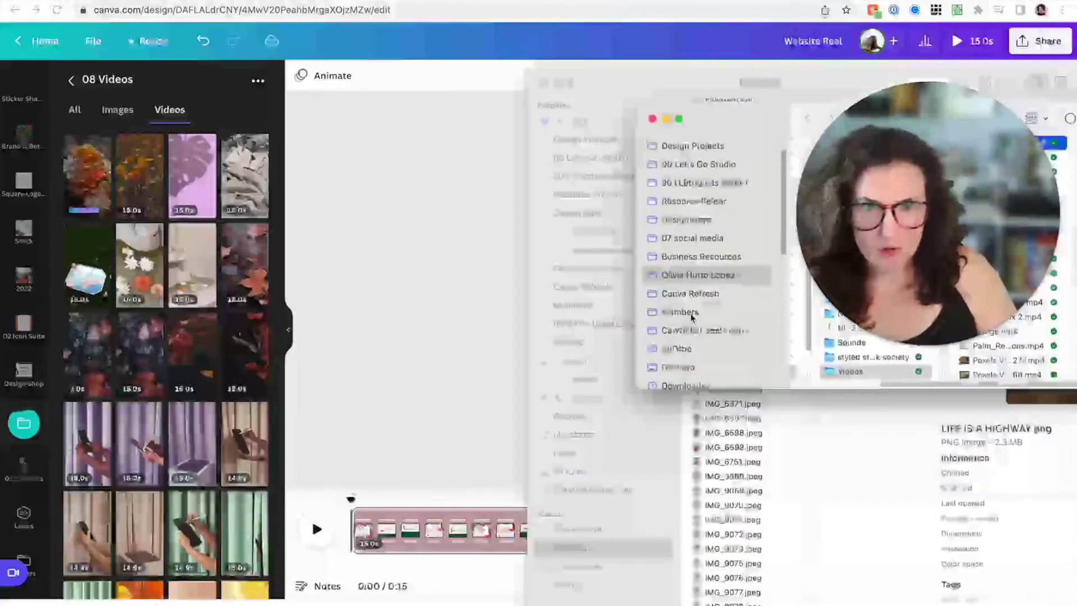
pyautogui.click(685, 371)
pyautogui.moveTo(730, 134); pyautogui.dragTo(530, 134)
pyautogui.scroll(-20, 695, 269)
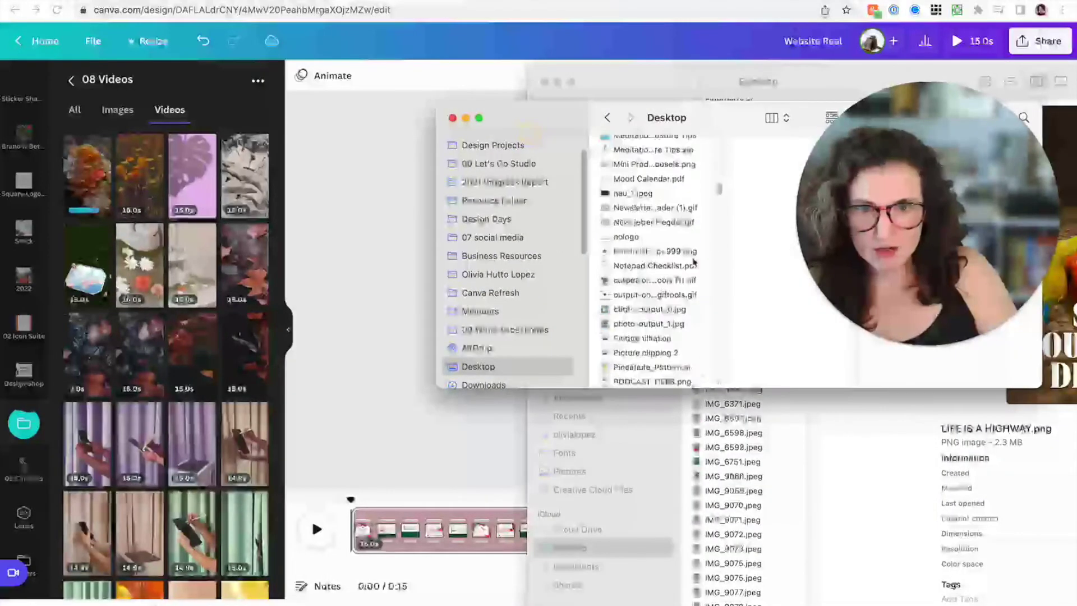
pyautogui.scroll(-15, 718, 228)
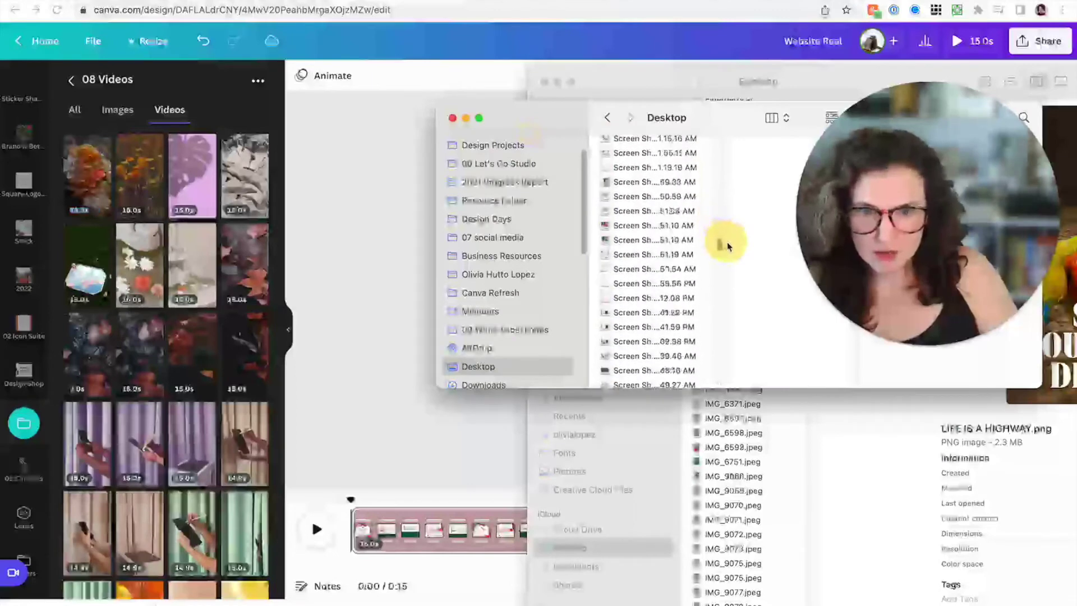
pyautogui.scroll(10, 725, 224)
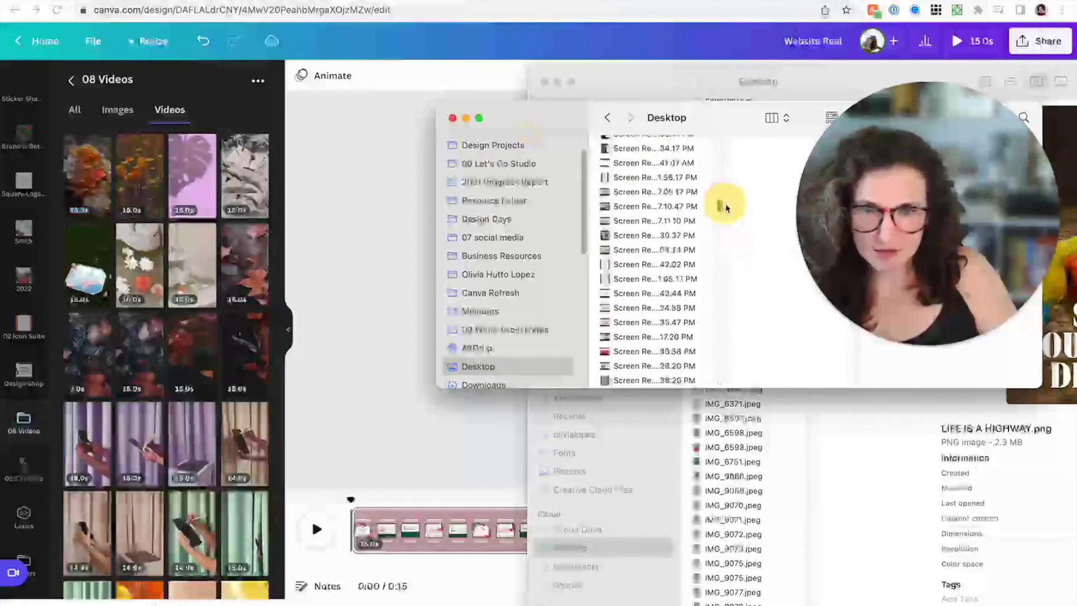
pyautogui.scroll(-5, 726, 209)
pyautogui.click(651, 296)
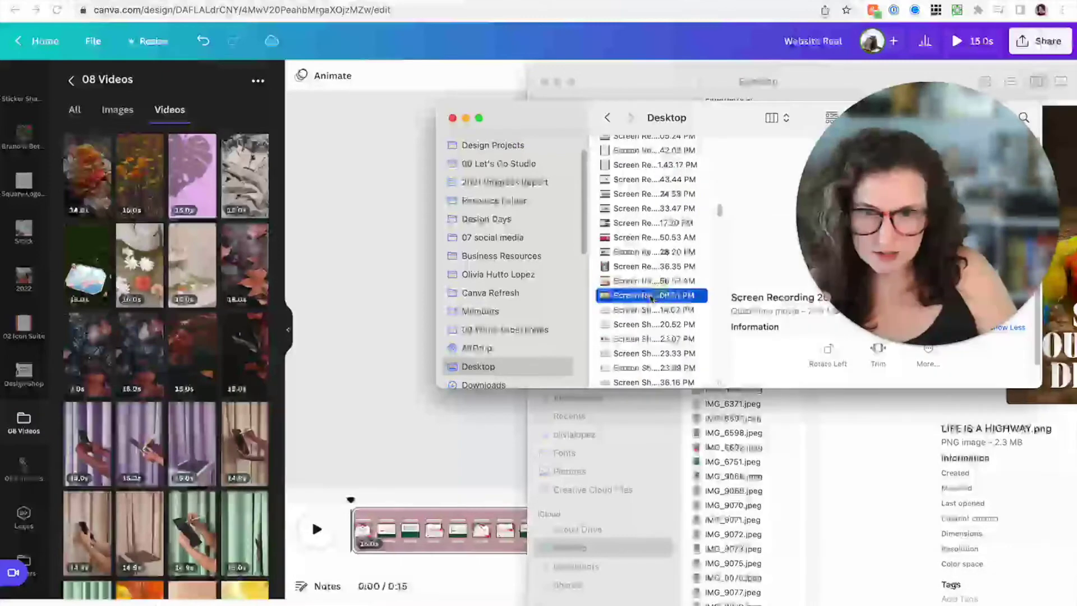
pyautogui.moveTo(644, 298); pyautogui.dragTo(350, 223)
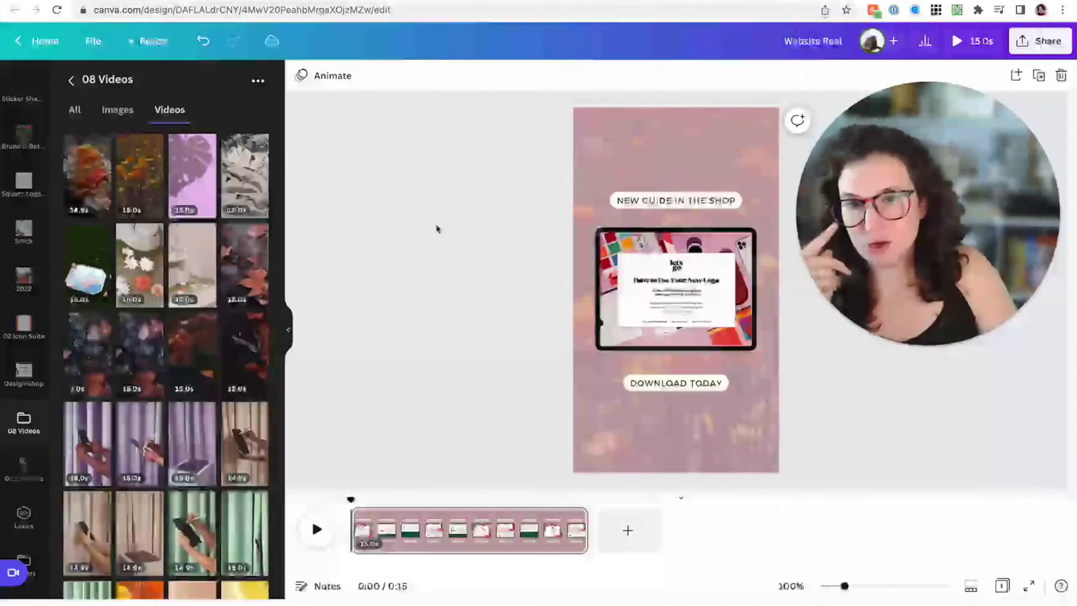
# Add the uploaded floral video to the page and make it the new background in place of the pink one
pyautogui.scroll(10, 41, 180)
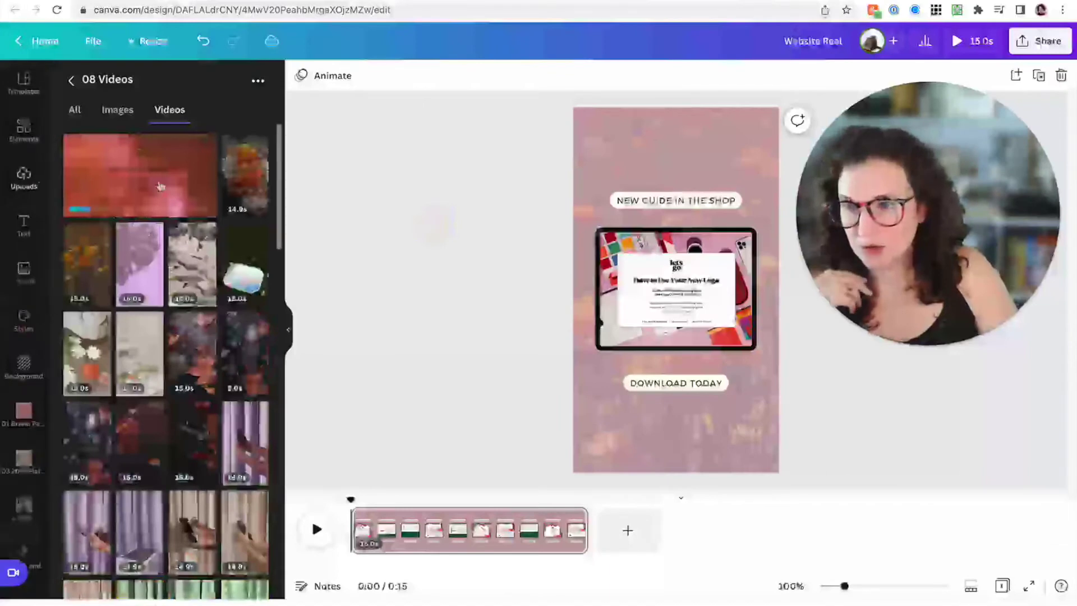
pyautogui.click(245, 174)
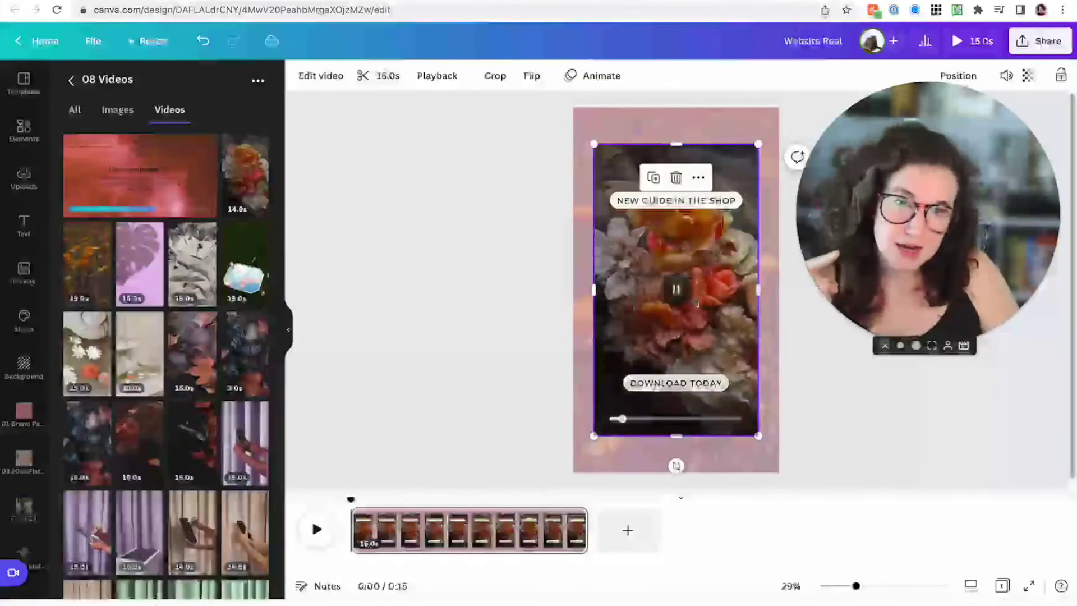
pyautogui.moveTo(701, 261); pyautogui.dragTo(690, 293)
pyautogui.rightClick(690, 293)
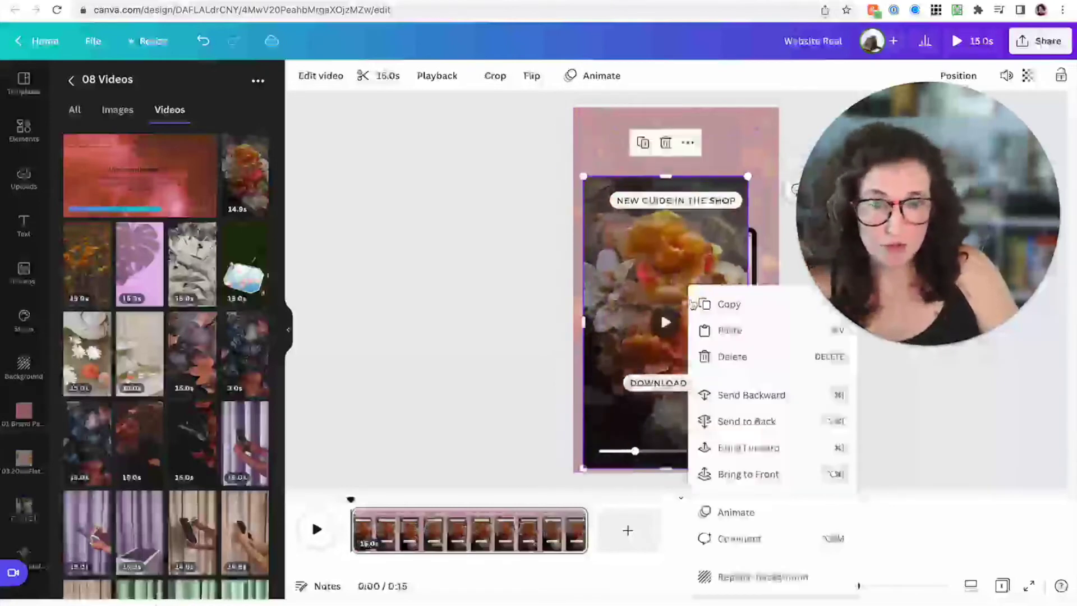
pyautogui.click(746, 577)
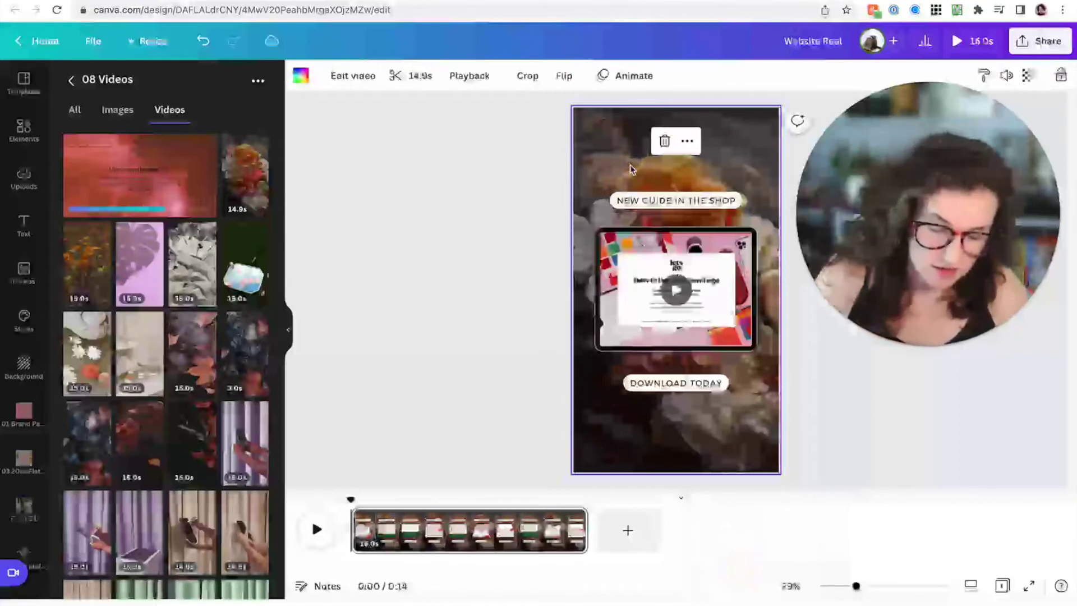
# Enlarge the floral background video beyond the page edges and reposition its crop so the flowers fill the page
pyautogui.press('super+minus')
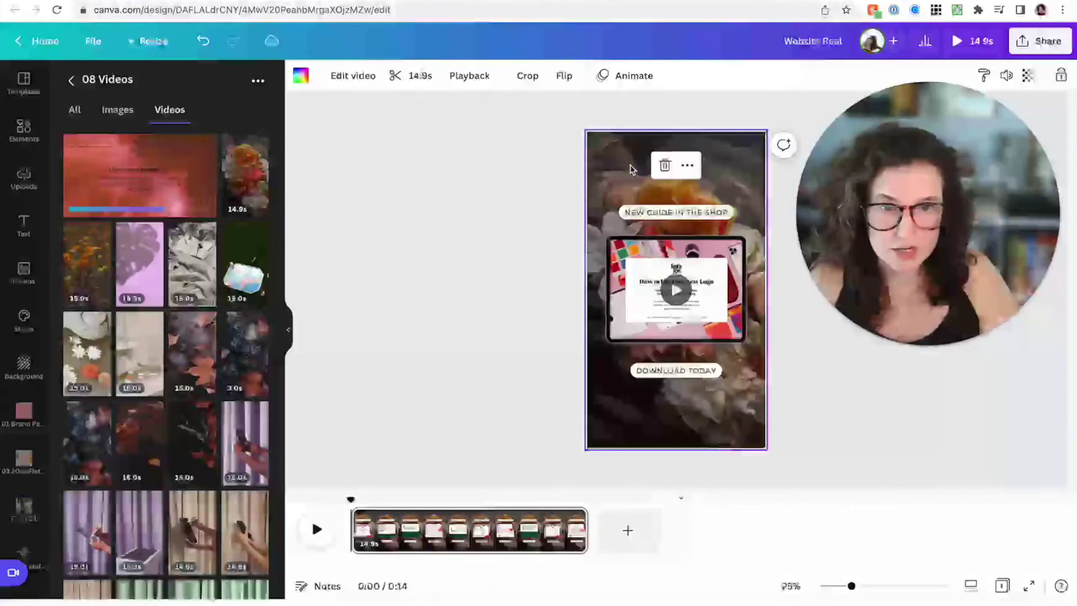
pyautogui.doubleClick(636, 202)
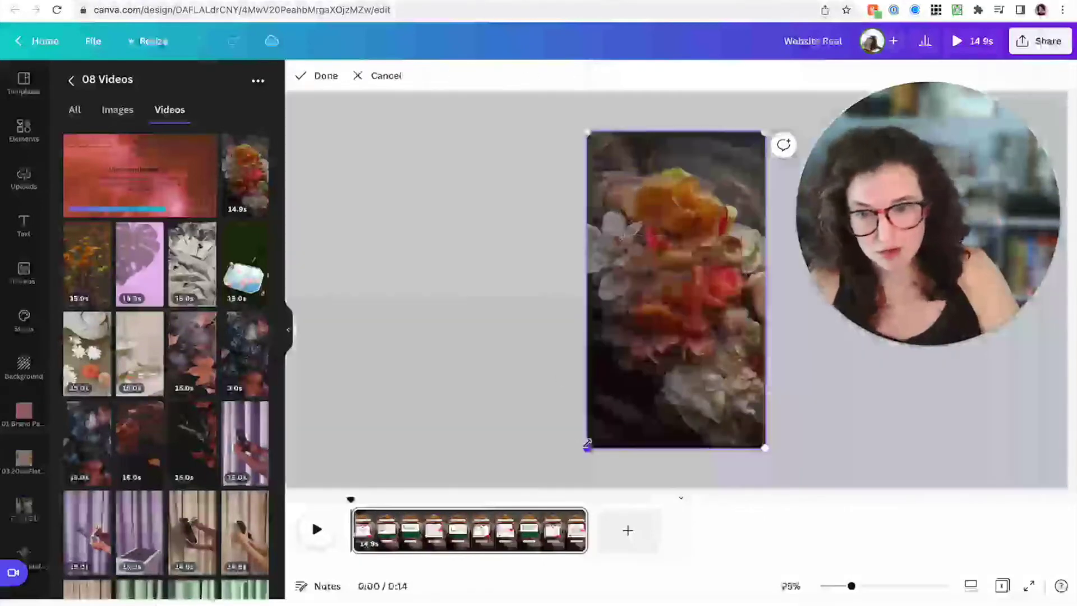
pyautogui.moveTo(587, 446); pyautogui.dragTo(513, 524)
pyautogui.moveTo(677, 258); pyautogui.dragTo(699, 218)
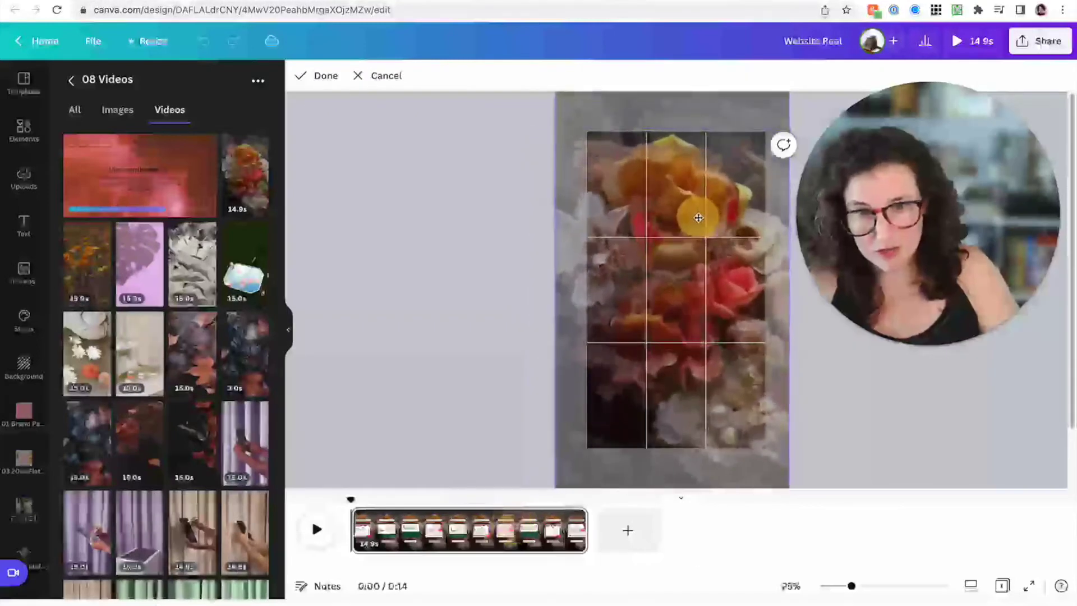
pyautogui.click(474, 261)
pyautogui.click(473, 262)
# Delete the tablet frame and the guide preview video inside it from the page
pyautogui.click(642, 262)
pyautogui.press('Delete')
pyautogui.click(642, 262)
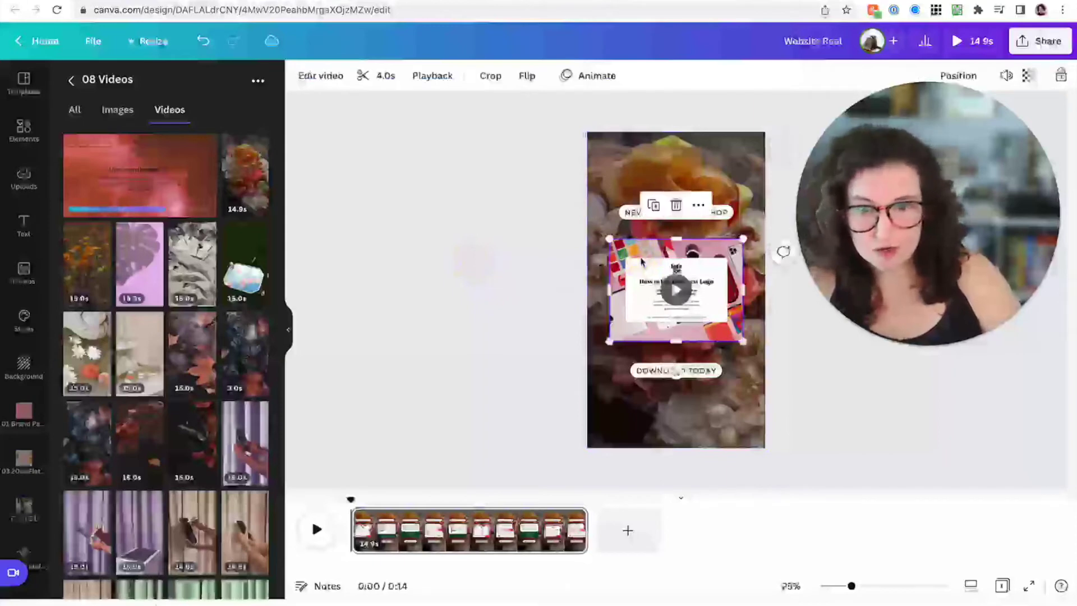
pyautogui.press('Delete')
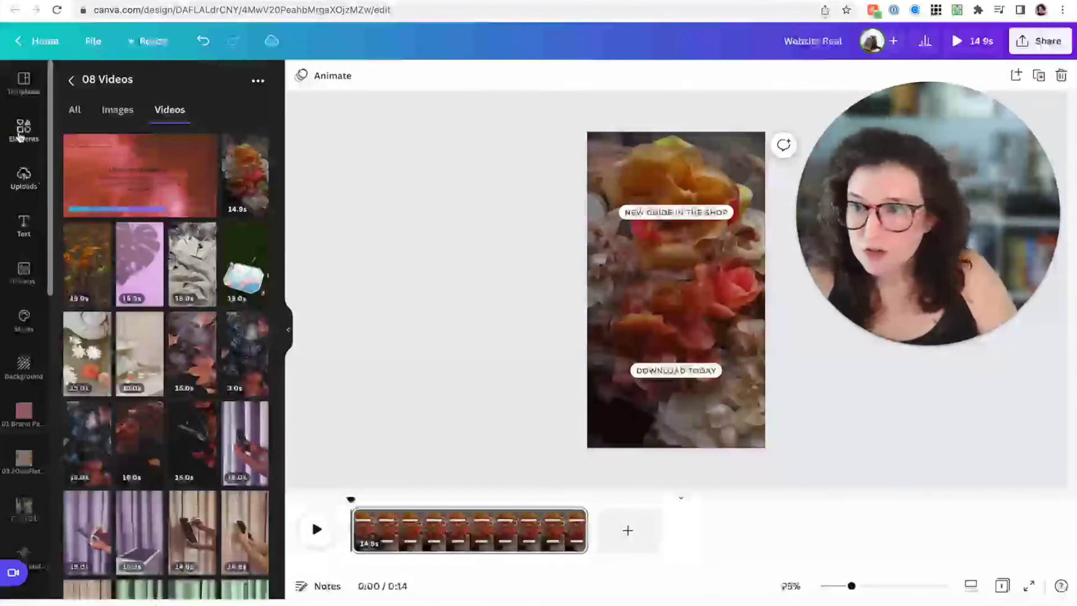
# Add the laptop frame, then enlarge it and centre it between the two text labels
pyautogui.click(24, 129)
pyautogui.scroll(-10, 241, 279)
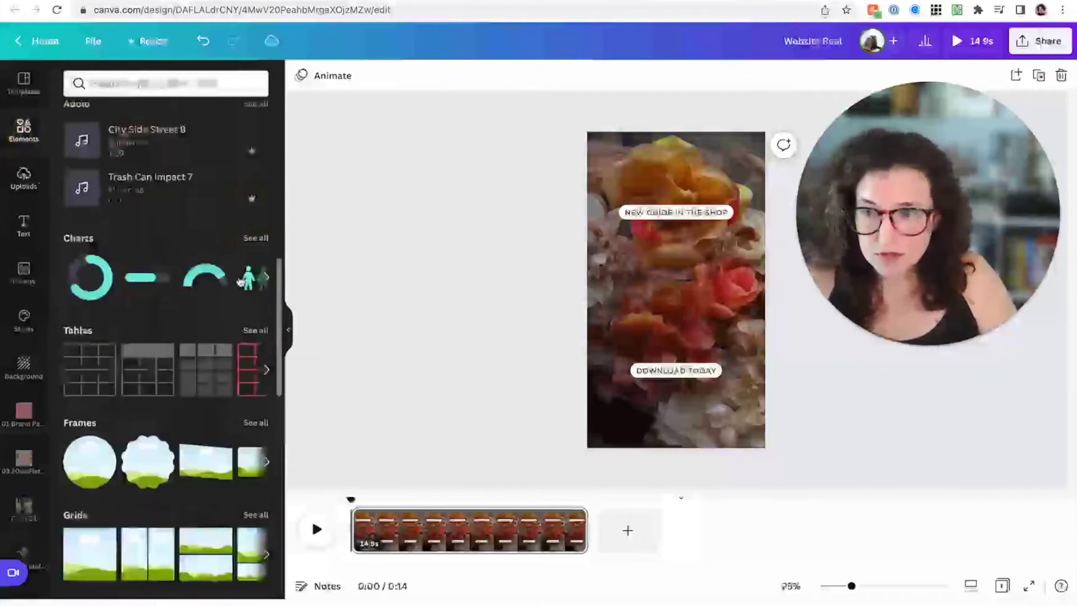
pyautogui.click(253, 385)
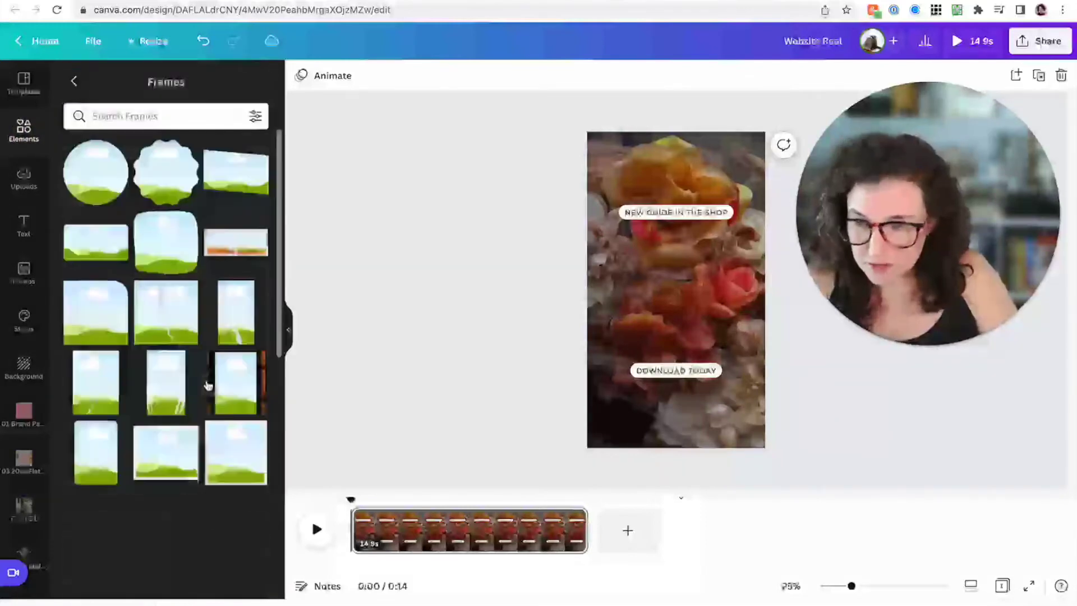
pyautogui.scroll(-5, 208, 373)
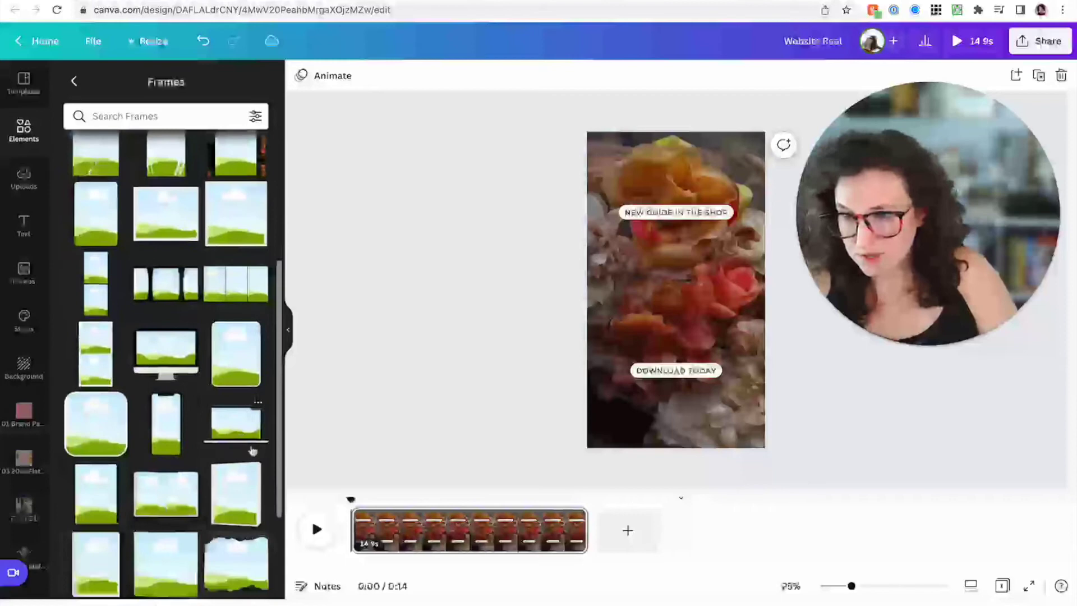
pyautogui.click(238, 429)
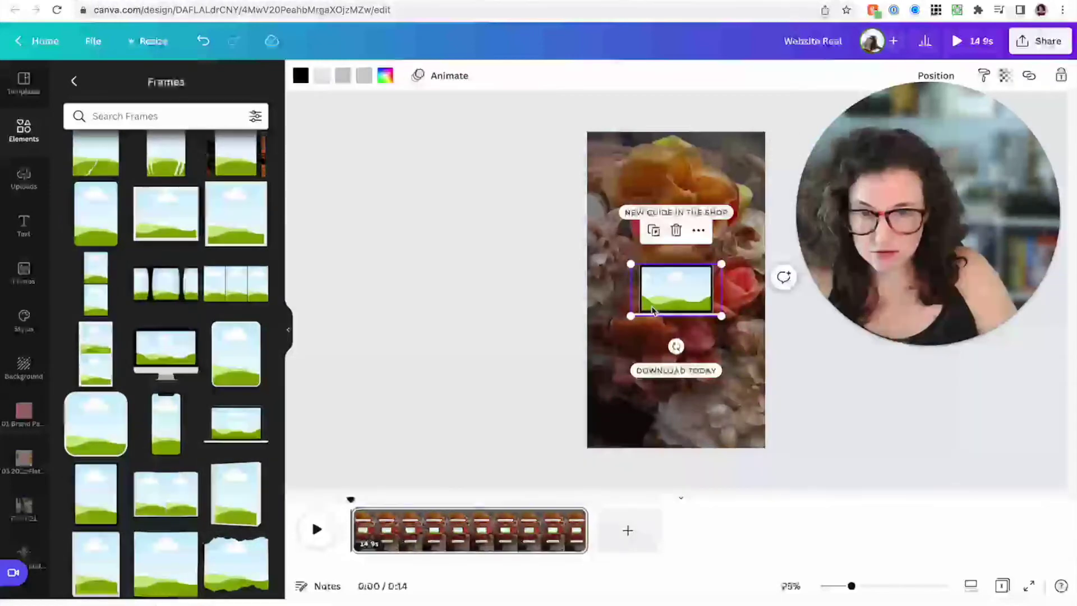
pyautogui.moveTo(654, 309); pyautogui.dragTo(628, 327)
pyautogui.moveTo(696, 282)
pyautogui.mouseDown()
pyautogui.moveTo(750, 247)
pyautogui.moveTo(706, 265)
pyautogui.mouseUp()
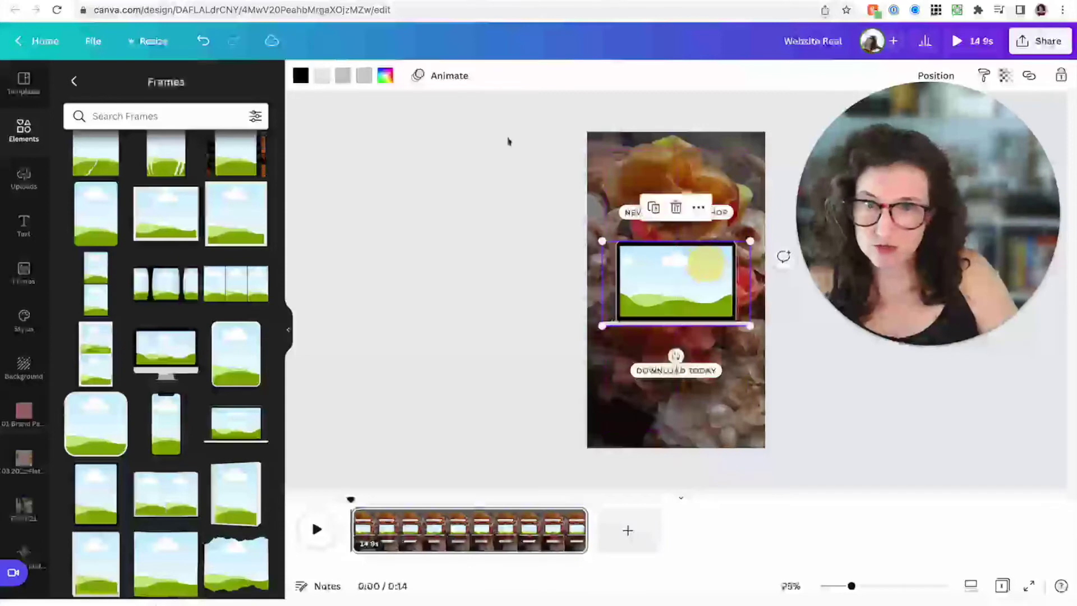
# Try dark green for the laptop frame's black bezel, then recolour it light pink from the brand kit
pyautogui.click(301, 75)
pyautogui.click(78, 275)
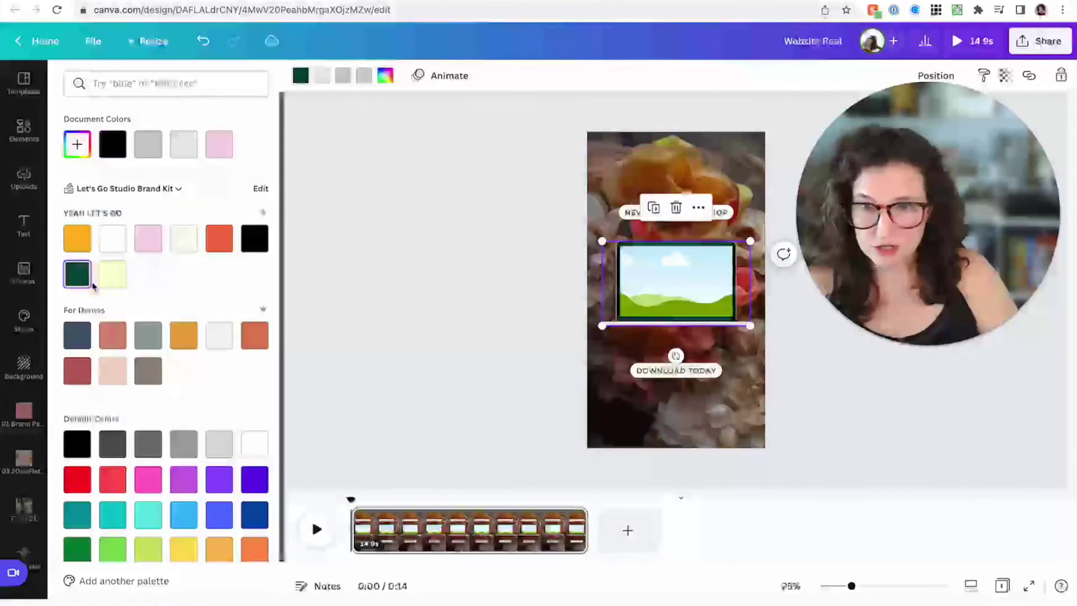
pyautogui.click(144, 253)
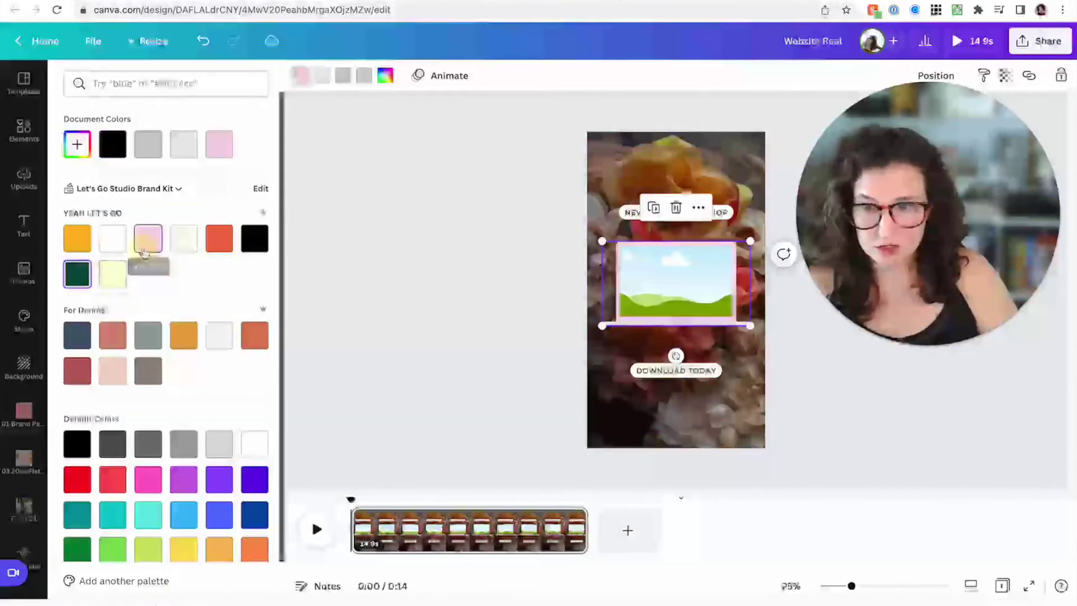
# Try white and pale pink for the laptop frame's bezel, then recolour all four frame parts dark green from the brand kit
pyautogui.click(105, 249)
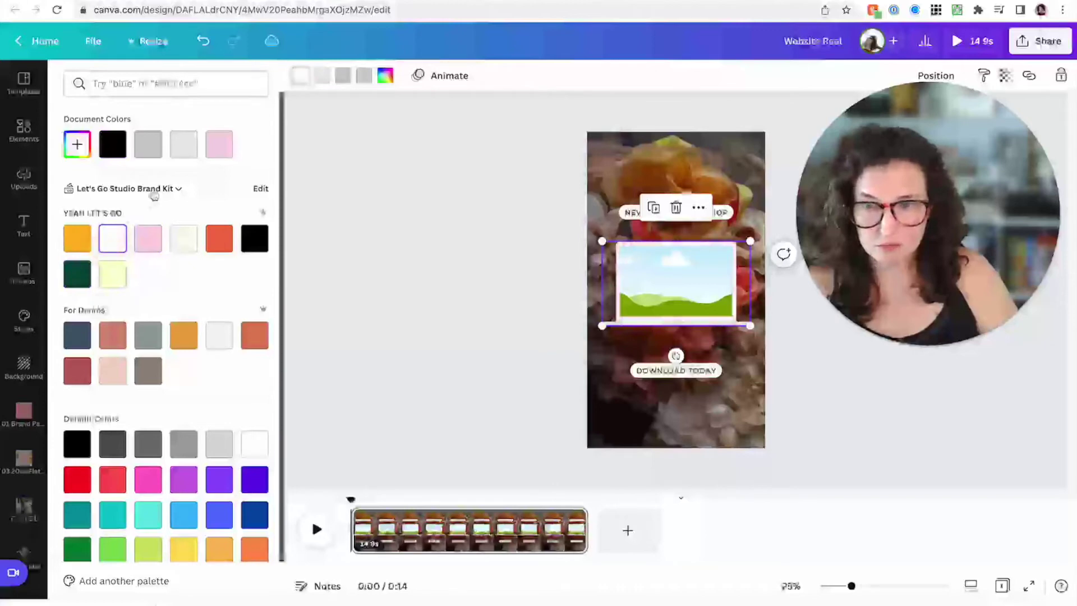
pyautogui.click(116, 378)
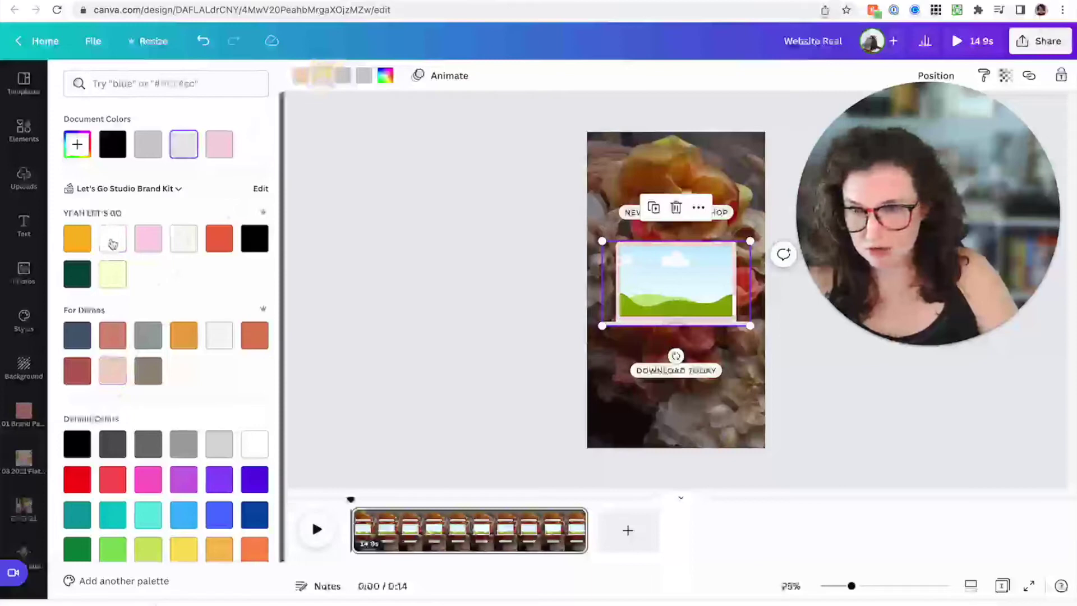
pyautogui.click(77, 274)
pyautogui.click(343, 76)
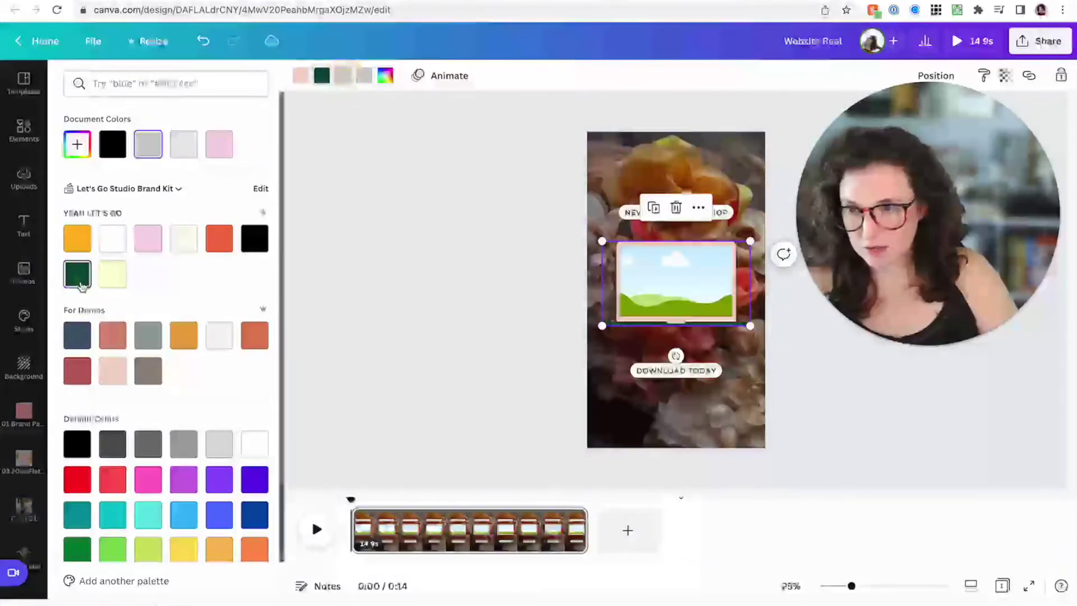
pyautogui.click(77, 274)
pyautogui.click(365, 75)
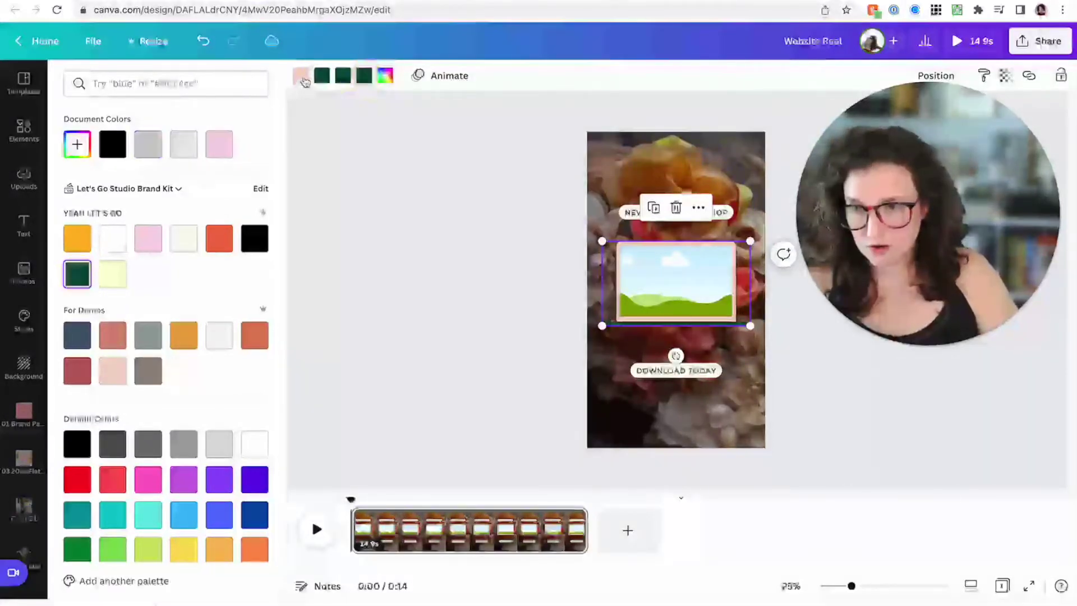
pyautogui.click(77, 275)
pyautogui.click(415, 308)
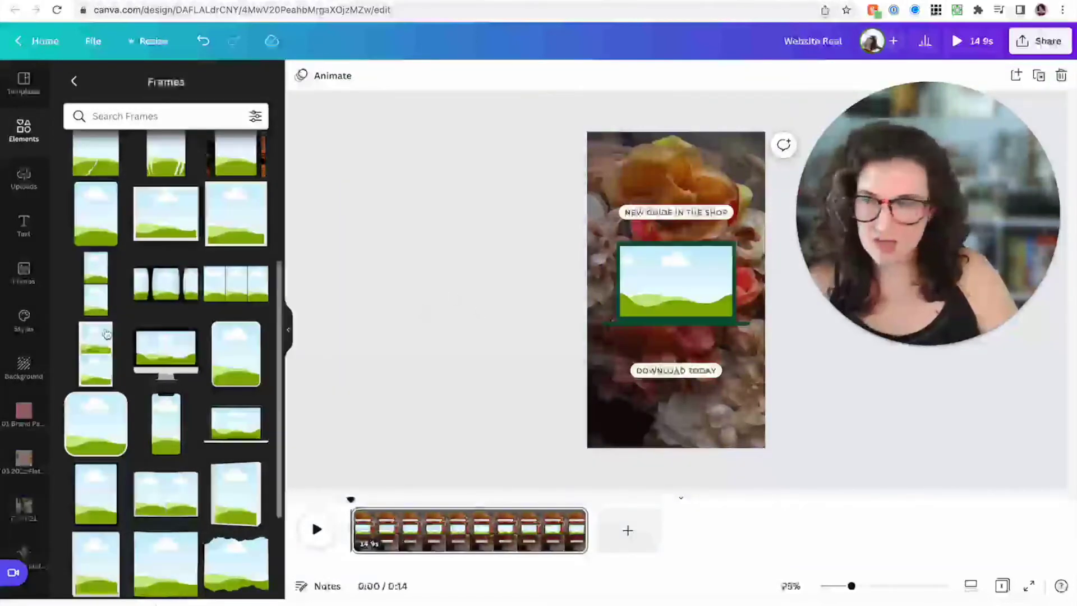
# Place the 17.4-second website scroll recording from the 08 Videos folder inside the laptop frame
pyautogui.click(21, 193)
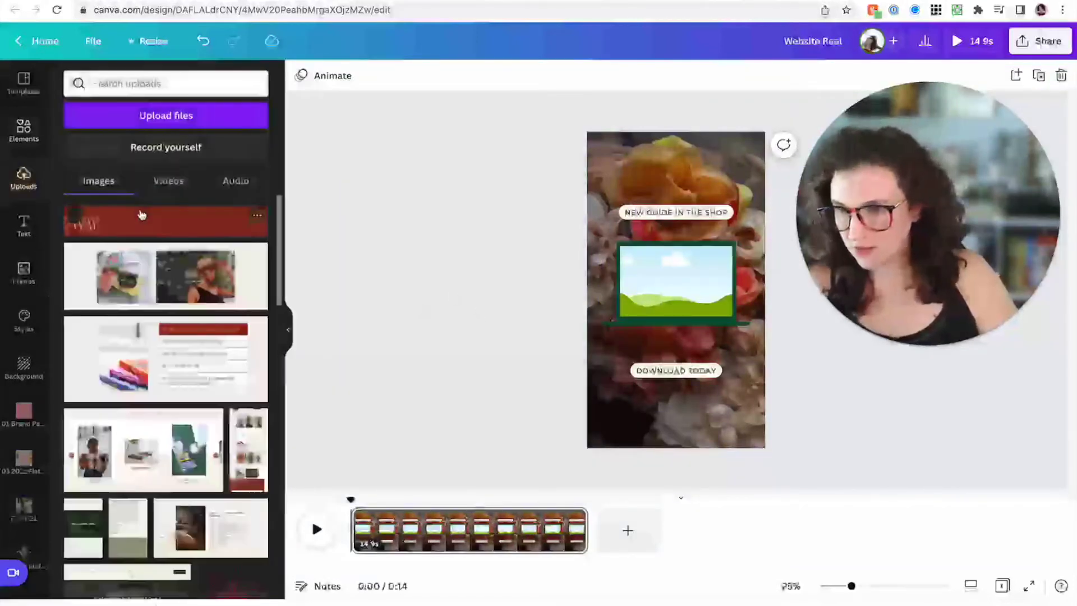
pyautogui.scroll(-3, 25, 447)
pyautogui.scroll(-6, 25, 448)
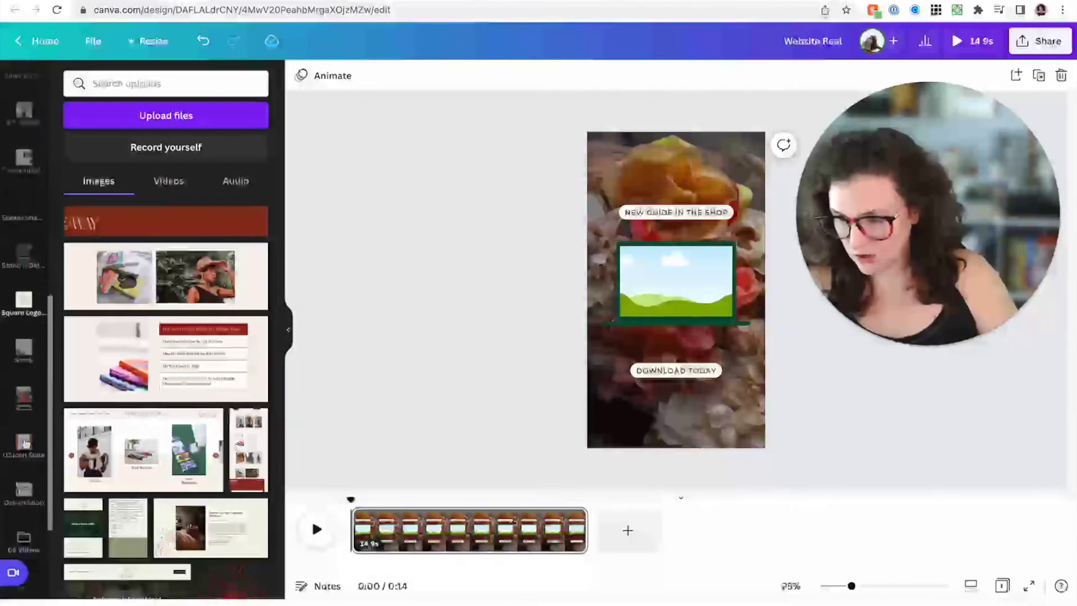
pyautogui.click(24, 498)
pyautogui.moveTo(140, 174); pyautogui.dragTo(676, 281)
# Recolour the laptop frame's bezel and hinge notch cream from the brand kit
pyautogui.press('super+plus')
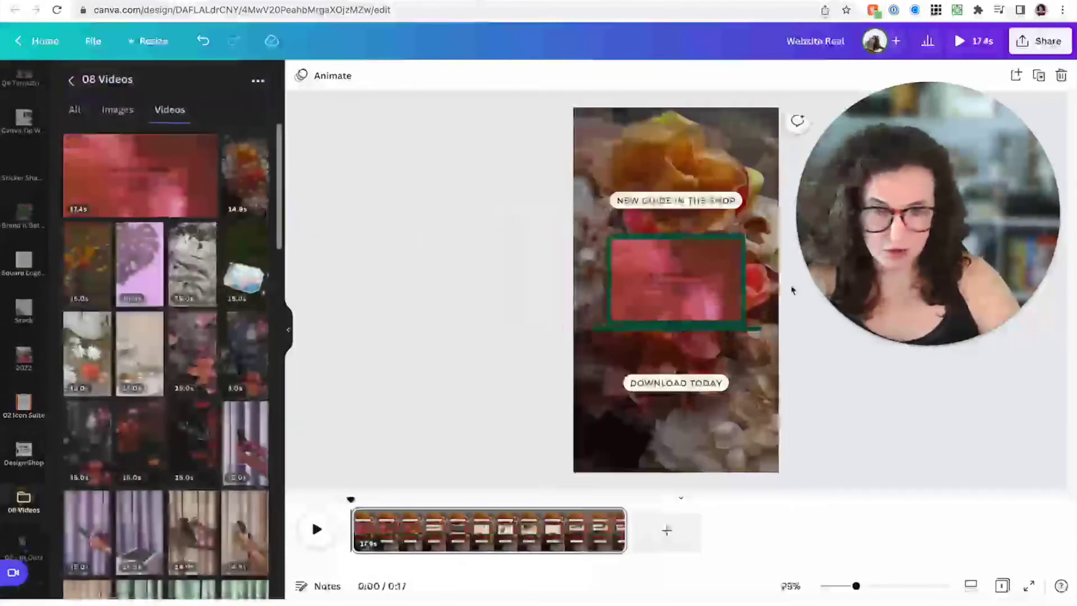
pyautogui.click(772, 300)
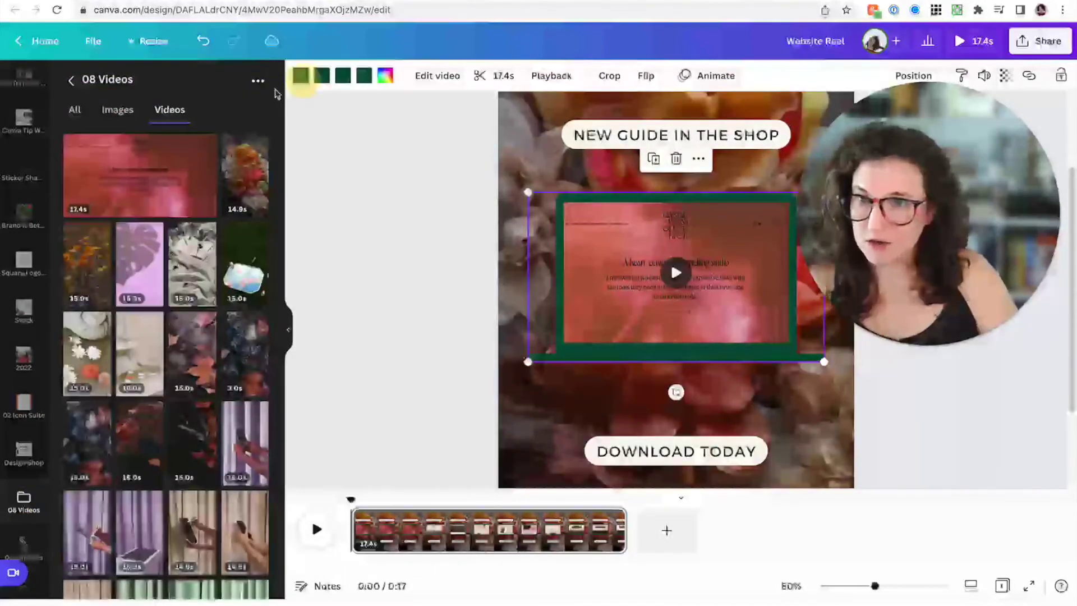
pyautogui.click(301, 75)
pyautogui.click(113, 239)
pyautogui.click(184, 240)
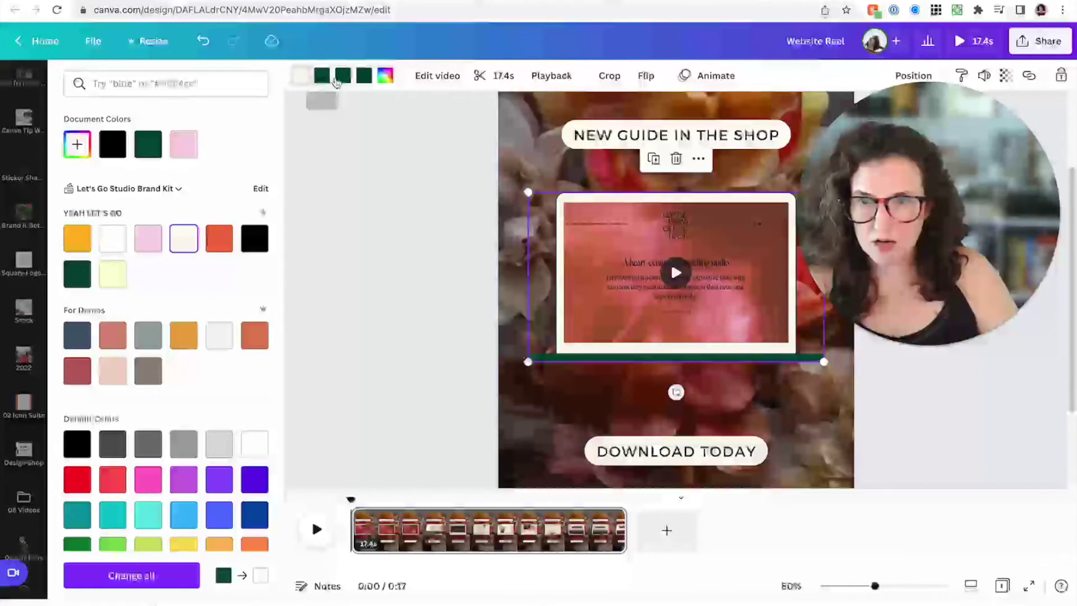
pyautogui.click(336, 82)
pyautogui.click(183, 240)
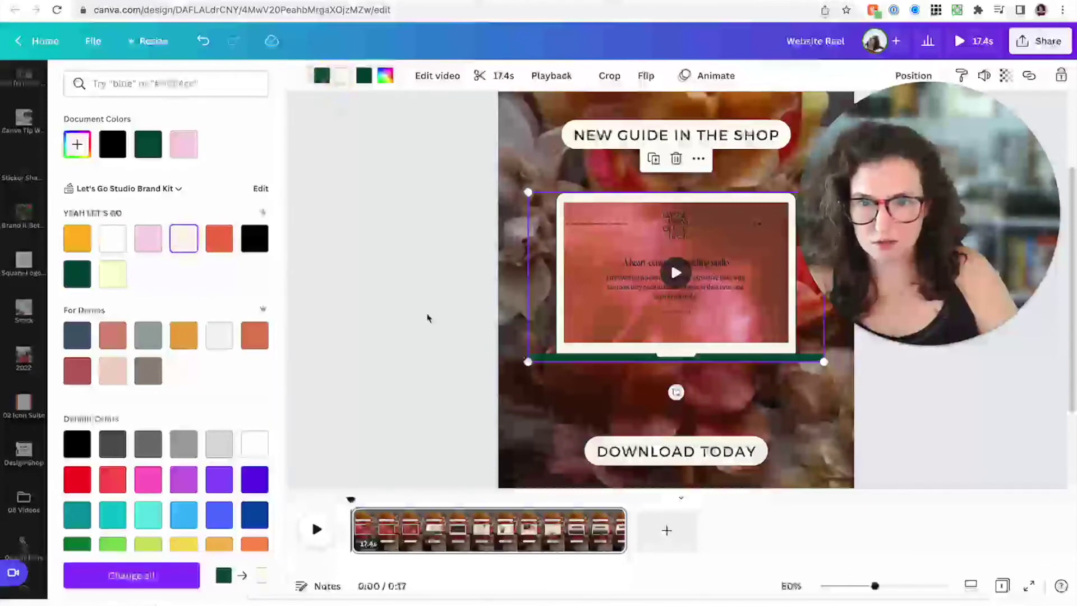
pyautogui.click(428, 318)
# Recolour the laptop frame's base parts black from the brand kit
pyautogui.click(321, 76)
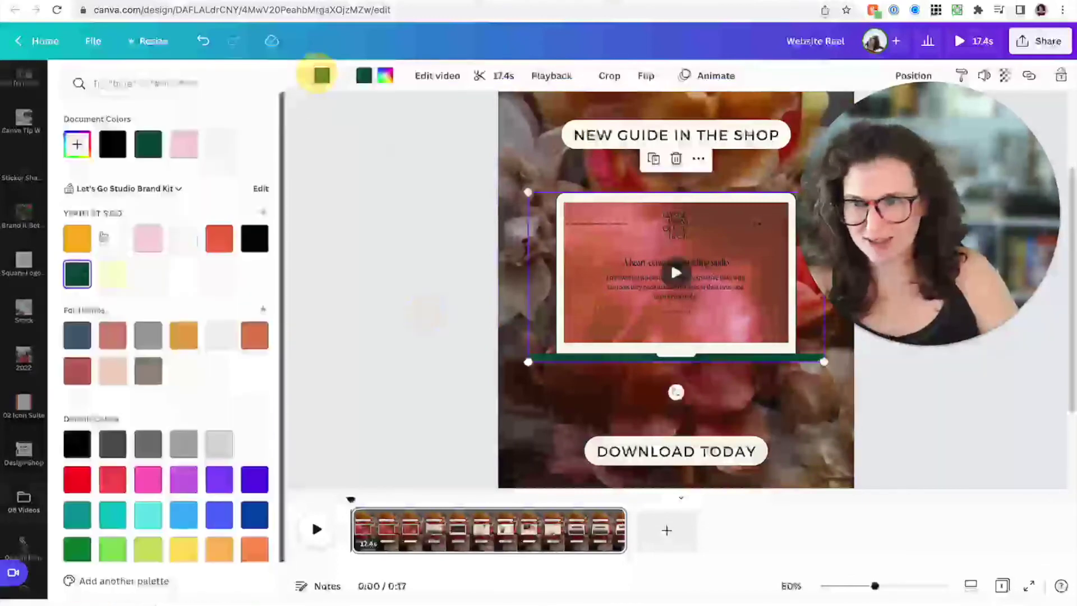
pyautogui.click(254, 238)
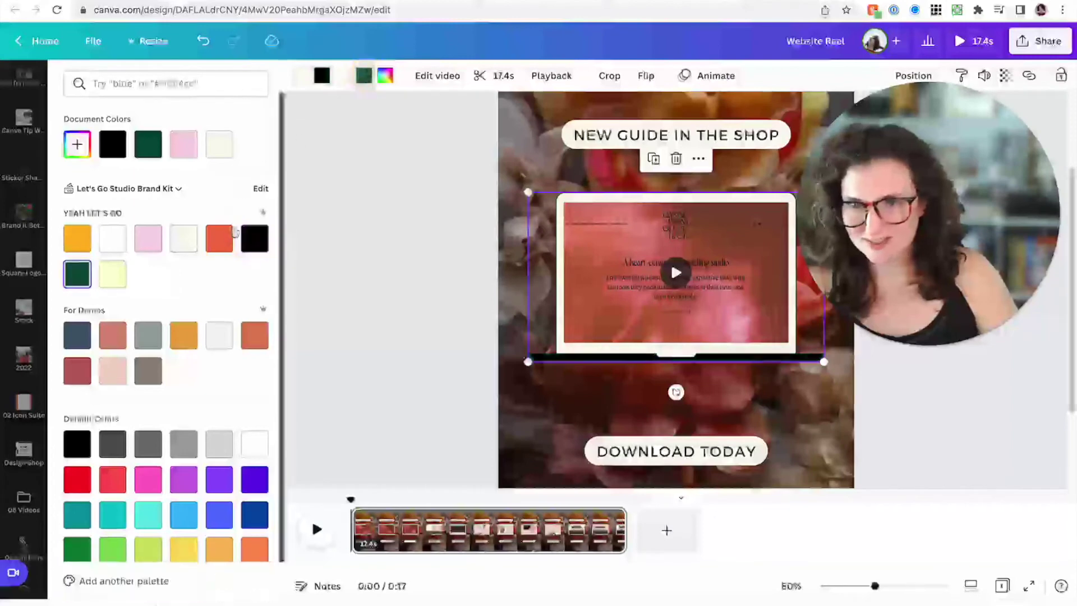
pyautogui.click(440, 305)
# Trim the website recording in the laptop frame at both its start and end, down to 13.5 seconds
pyautogui.click(554, 315)
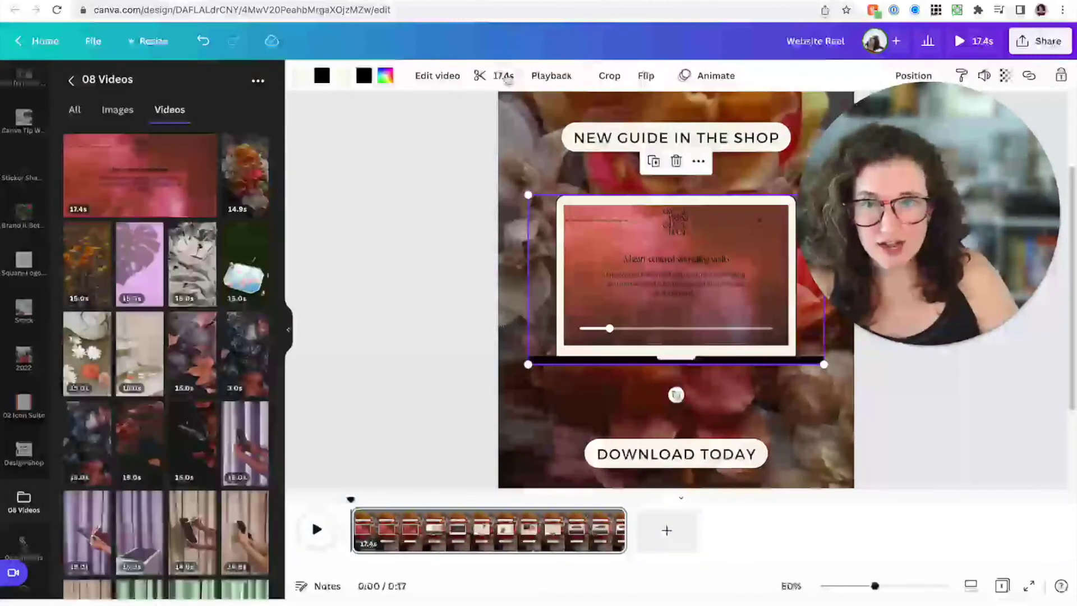
pyautogui.click(482, 75)
pyautogui.moveTo(356, 78); pyautogui.dragTo(425, 82)
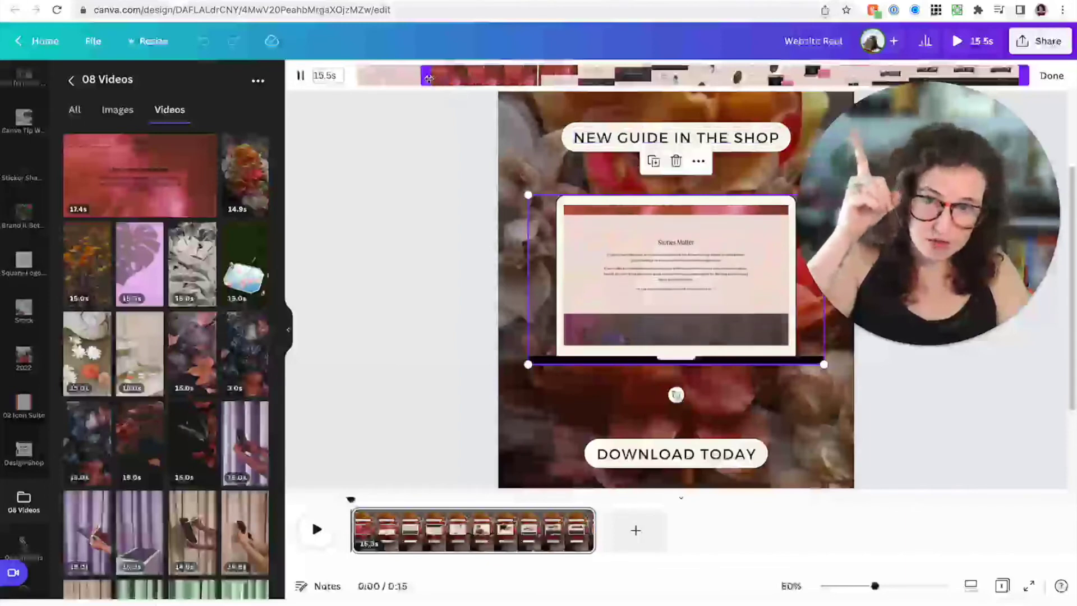
pyautogui.moveTo(425, 78); pyautogui.dragTo(436, 78)
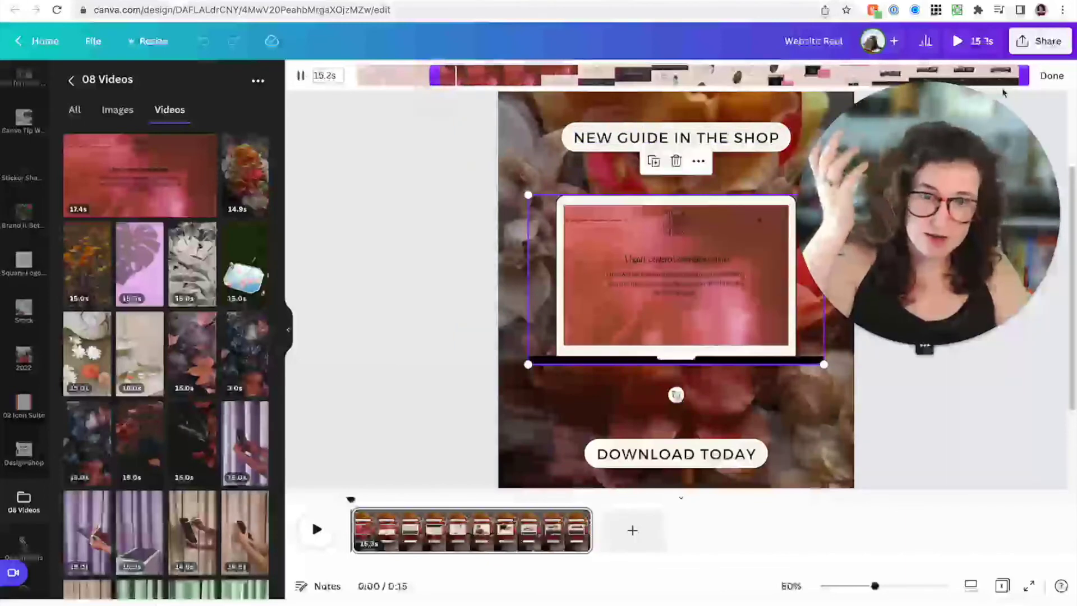
pyautogui.moveTo(1026, 75); pyautogui.dragTo(921, 75)
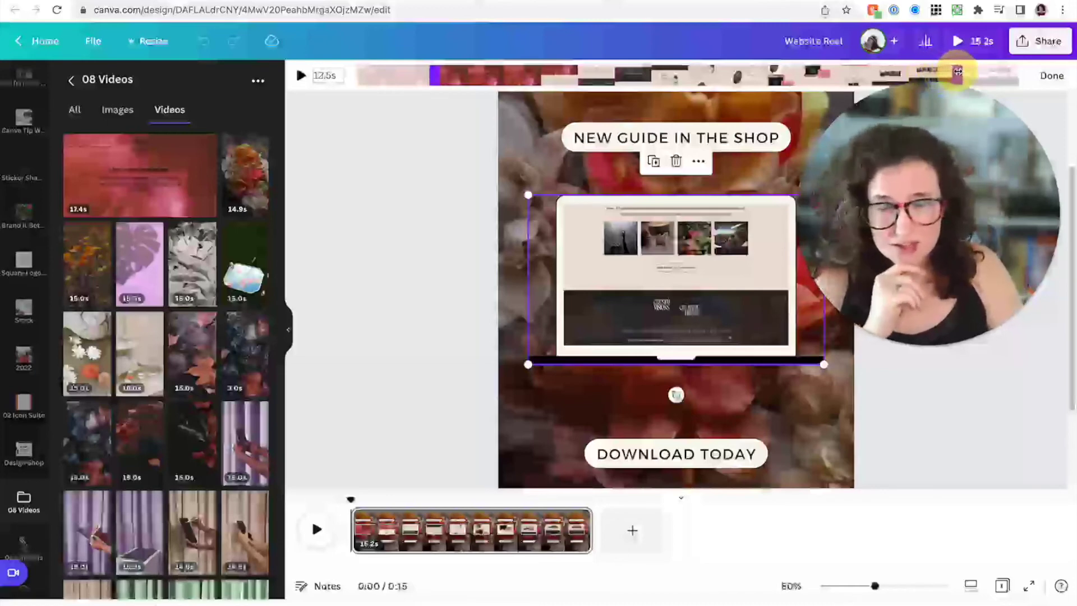
pyautogui.click(1052, 75)
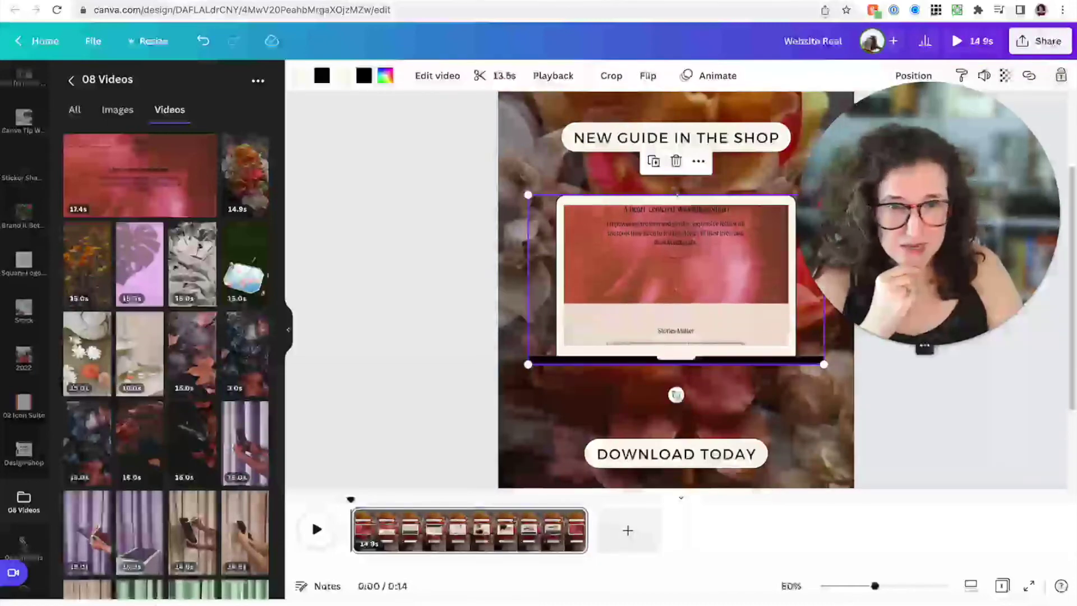
# Lower the floral background video's transparency setting to about 36
pyautogui.click(337, 303)
pyautogui.scroll(1, 356, 301)
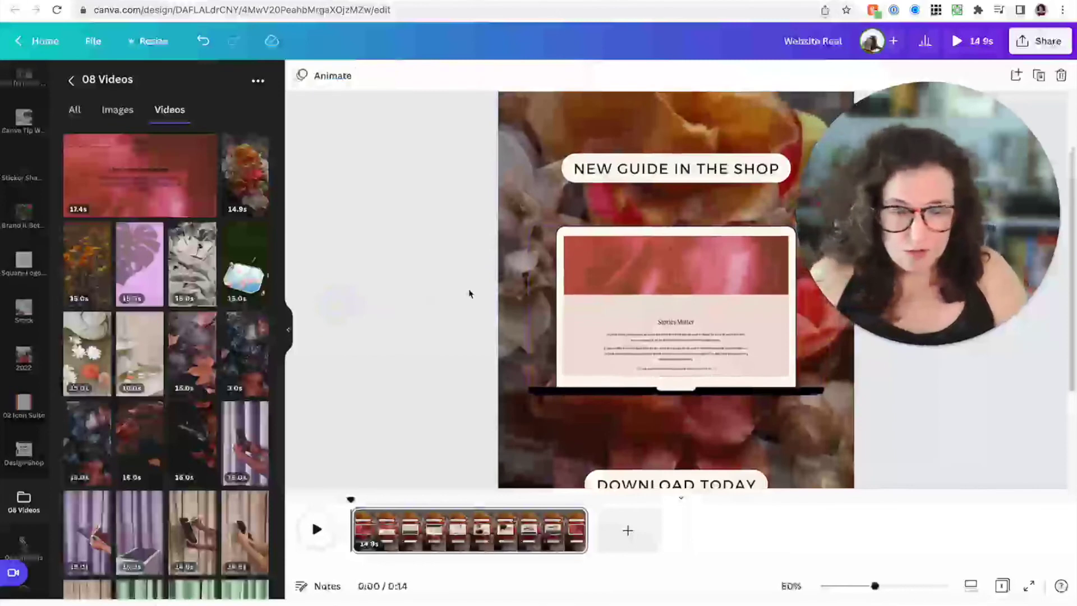
pyautogui.scroll(-5, 470, 294)
pyautogui.click(682, 171)
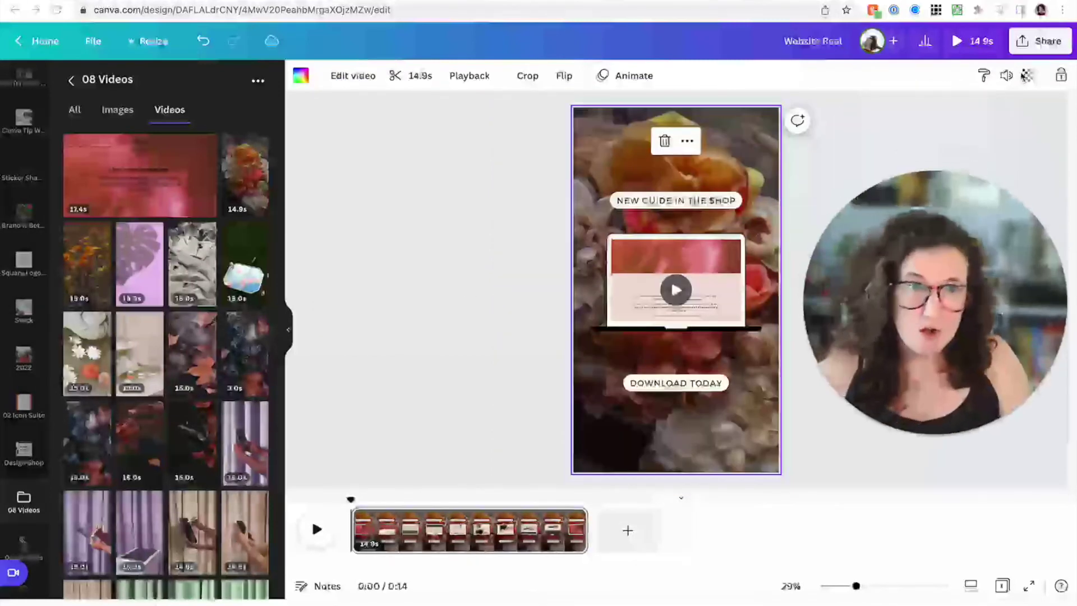
pyautogui.click(1028, 76)
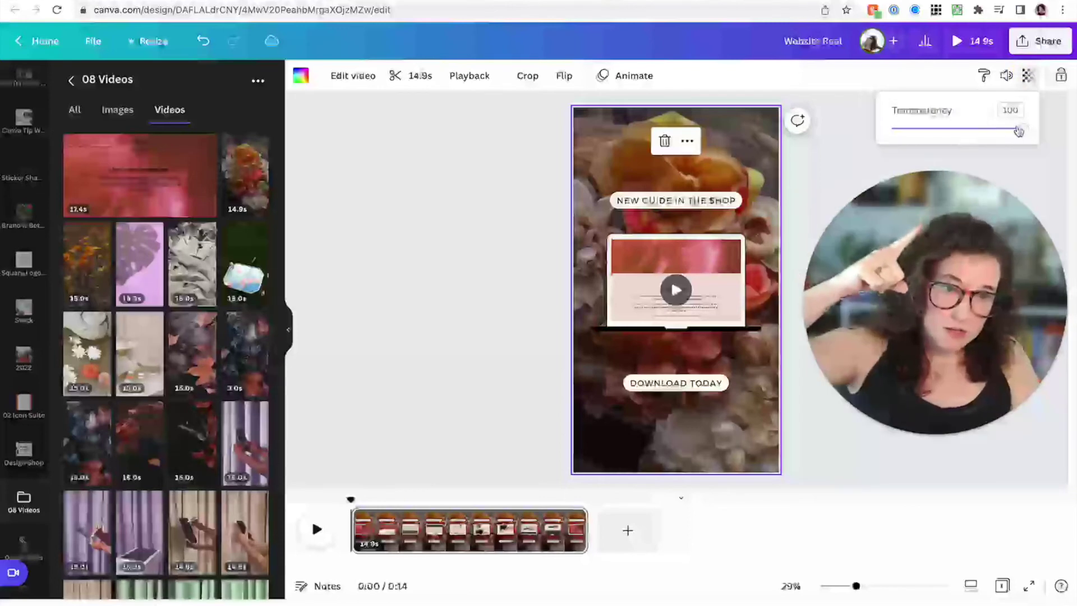
pyautogui.moveTo(1019, 131); pyautogui.dragTo(939, 131)
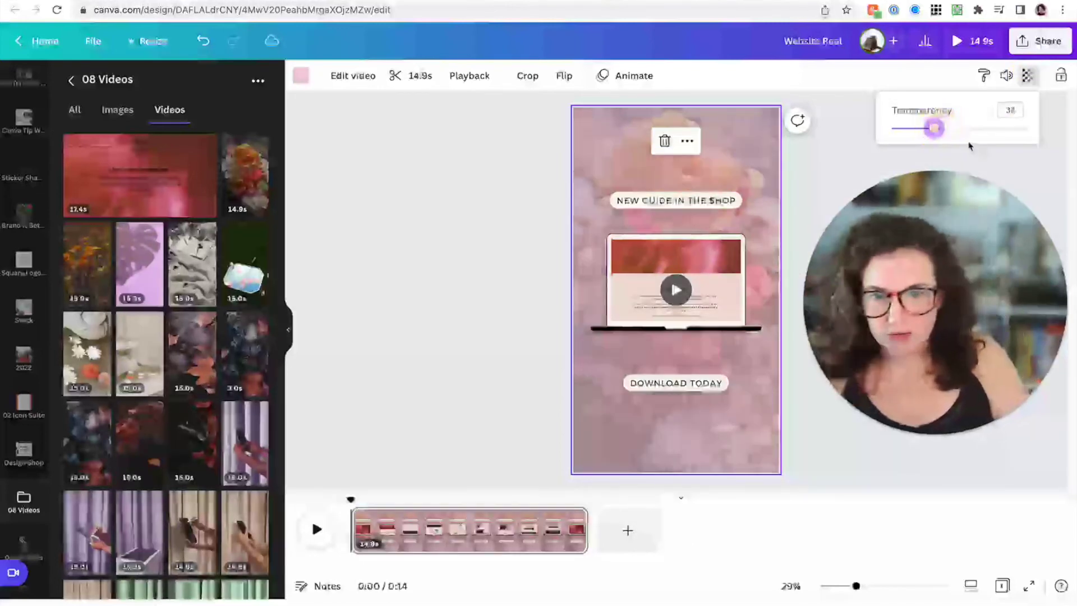
# Change the page background colour behind the floral video to the brand kit's dark green
pyautogui.click(301, 75)
pyautogui.click(68, 277)
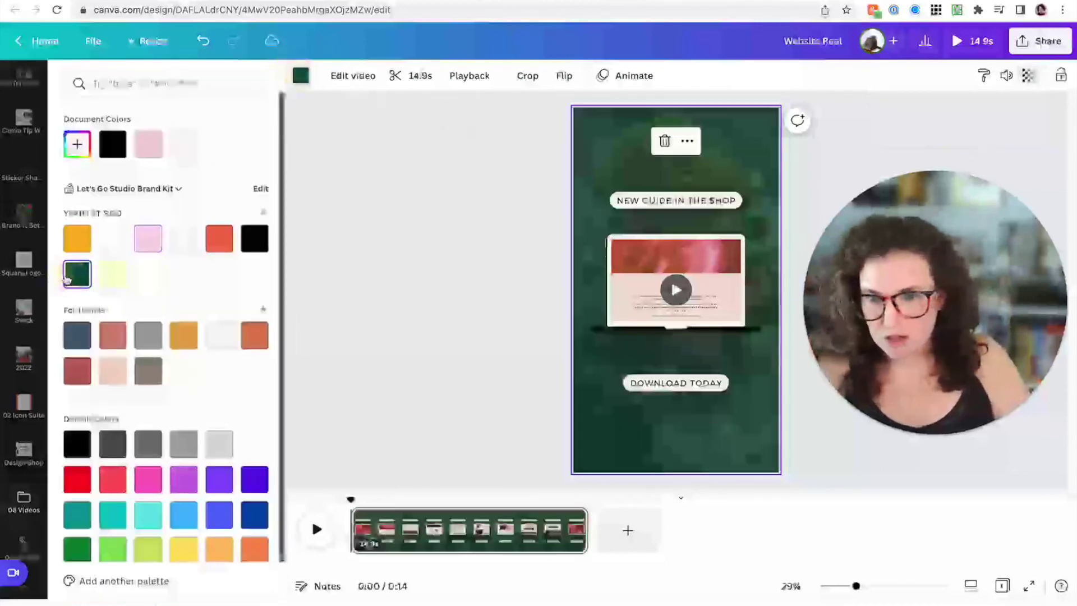
pyautogui.click(471, 332)
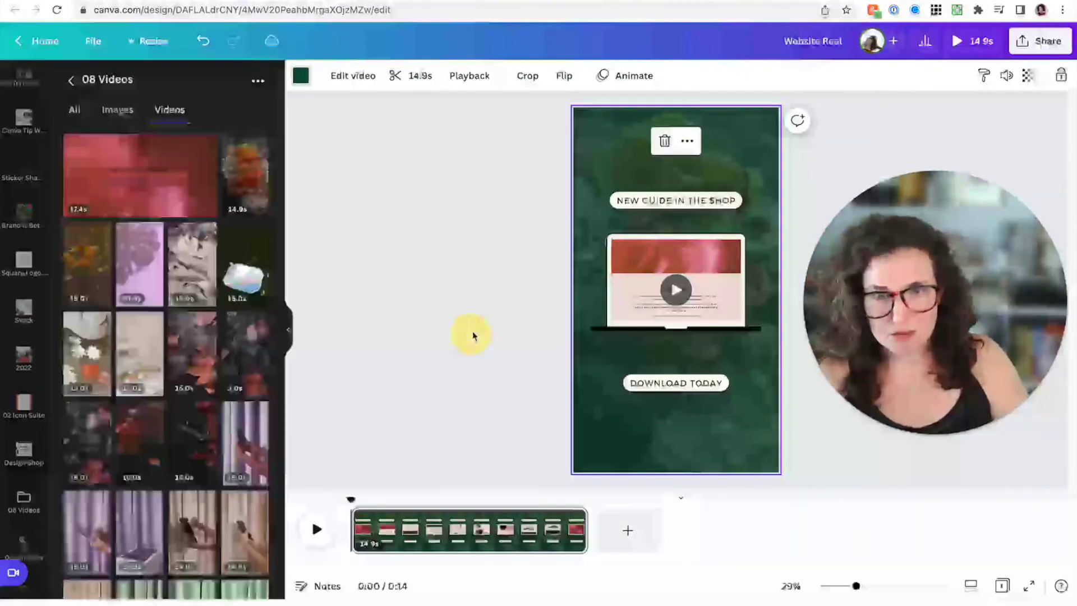
# Replace the text above the laptop with NEW SITE LAUNCH and the text below it with SQS WEB DESIGN
pyautogui.doubleClick(654, 198)
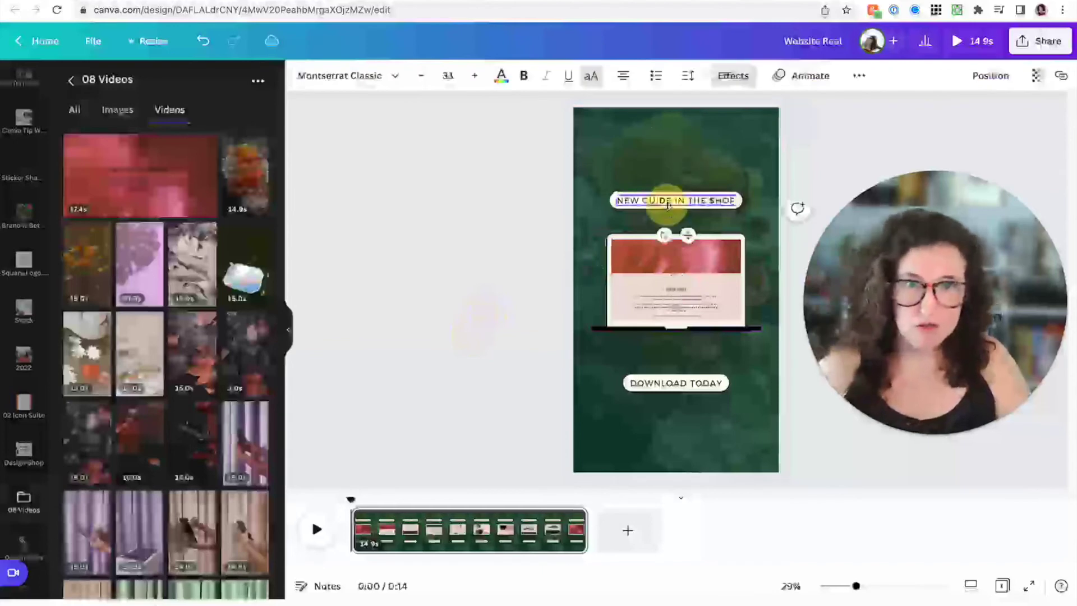
pyautogui.write('NEW SITE LAUNCH')
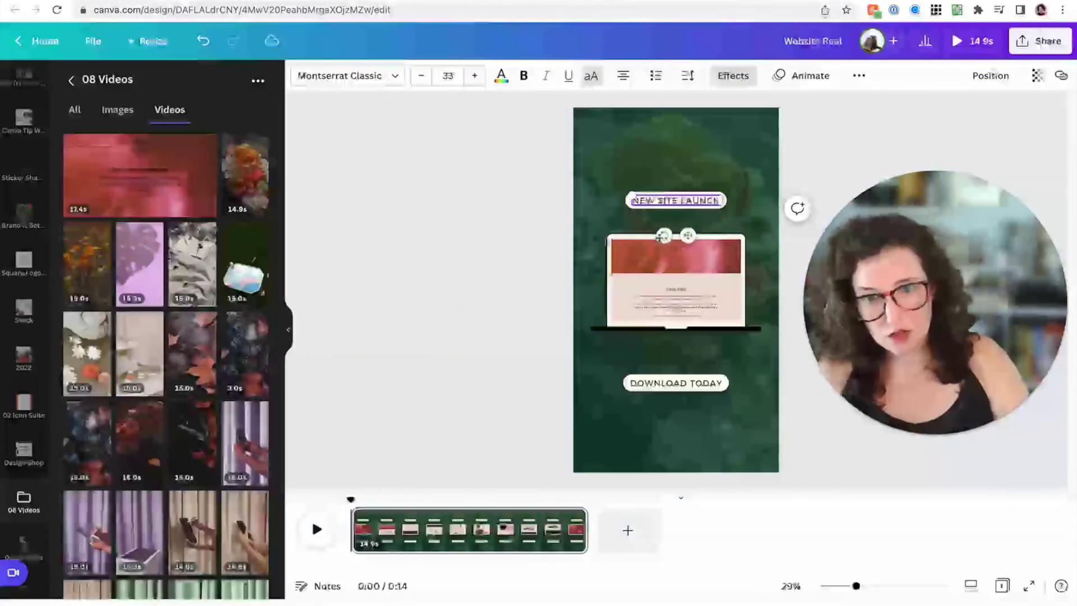
pyautogui.doubleClick(661, 383)
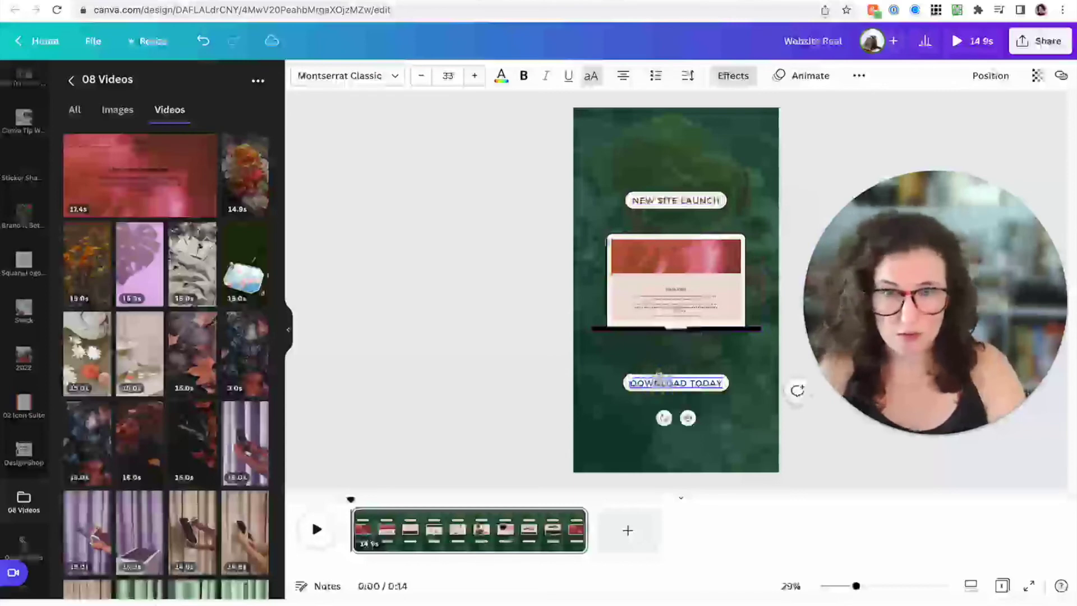
pyautogui.write('SOS WEB DES')
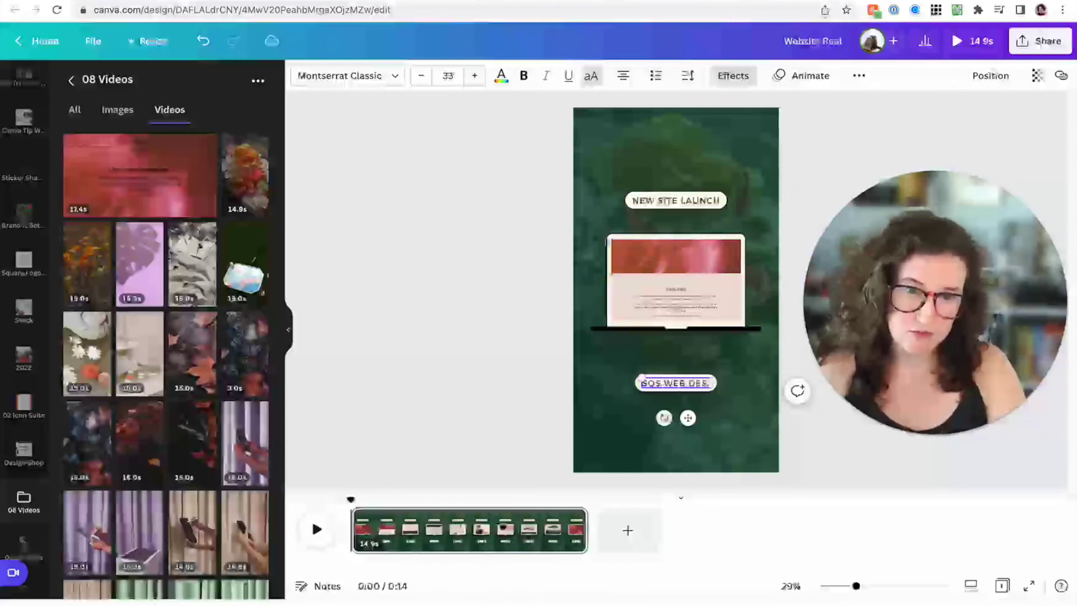
pyautogui.write('IGN')
pyautogui.click(433, 368)
# Align the laptop frame to the middle of the page and check its spacing against the two text labels
pyautogui.click(672, 309)
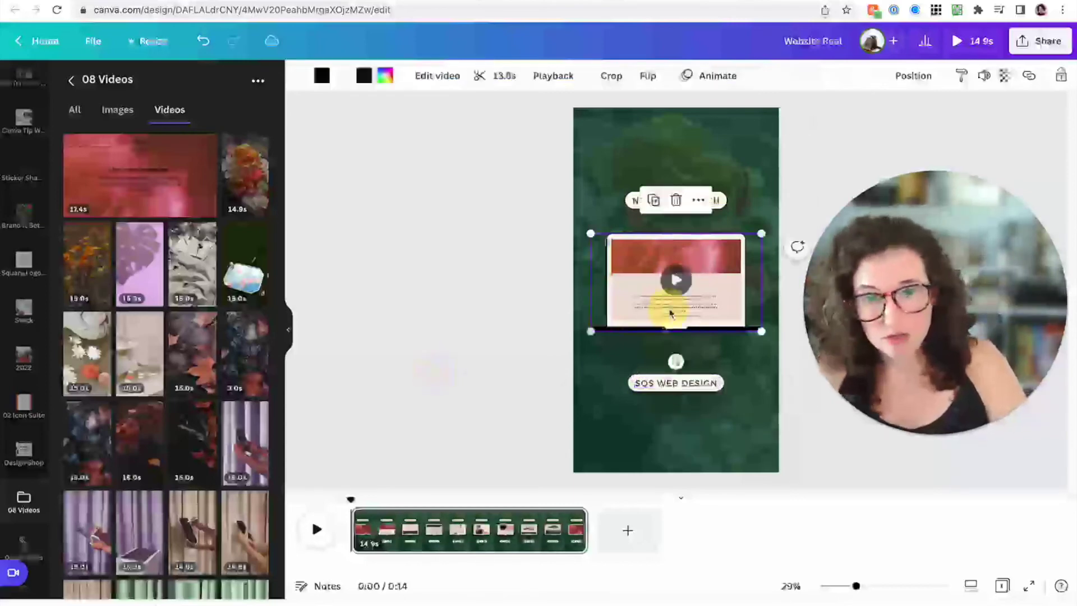
pyautogui.click(914, 76)
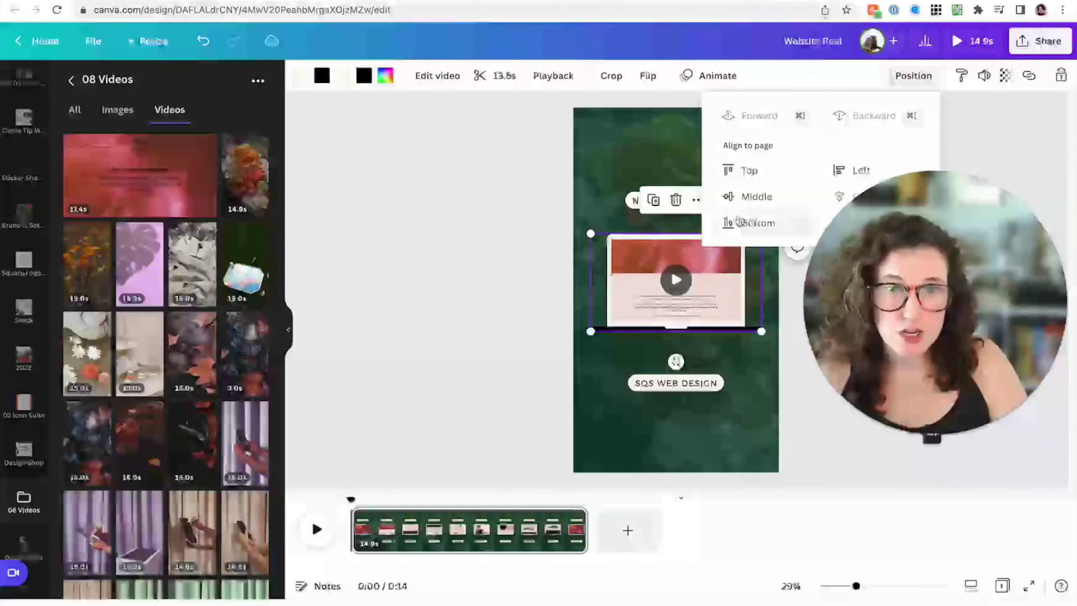
pyautogui.click(738, 194)
pyautogui.click(501, 230)
pyautogui.click(682, 204)
pyautogui.keyDown('shift'); pyautogui.click(693, 386); pyautogui.keyUp('shift')
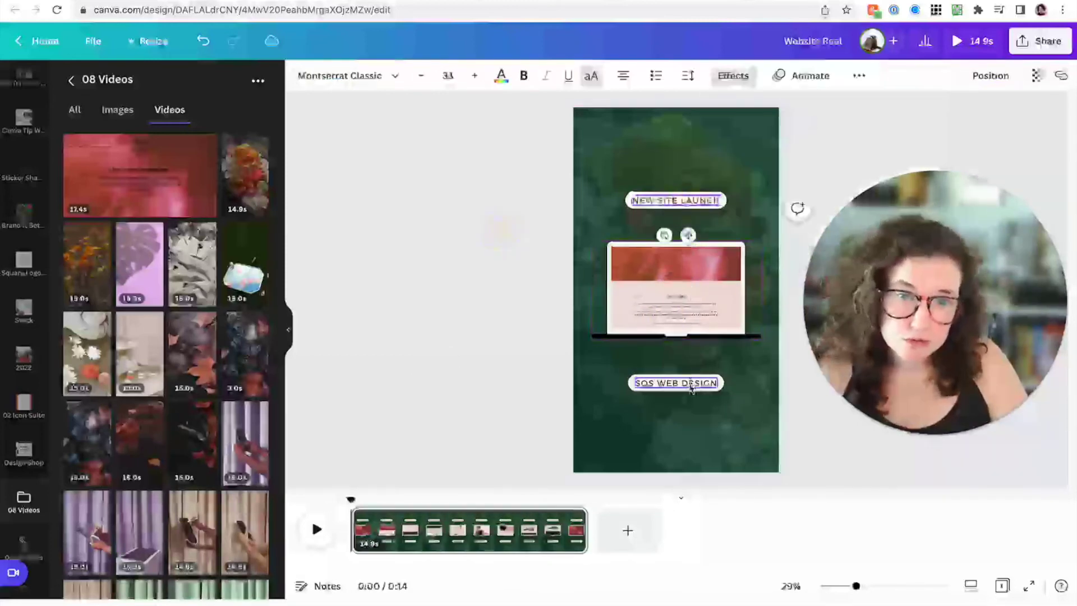
pyautogui.click(461, 375)
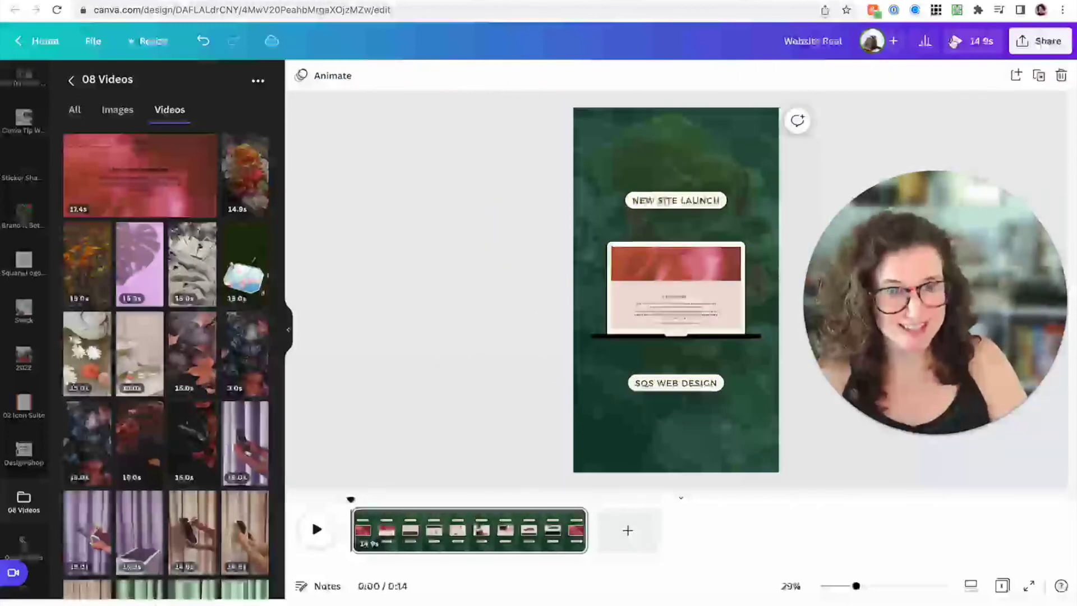
# Preview the website reel full screen, then switch to the Portfolio Reel design and select its tablet frame
pyautogui.click(954, 42)
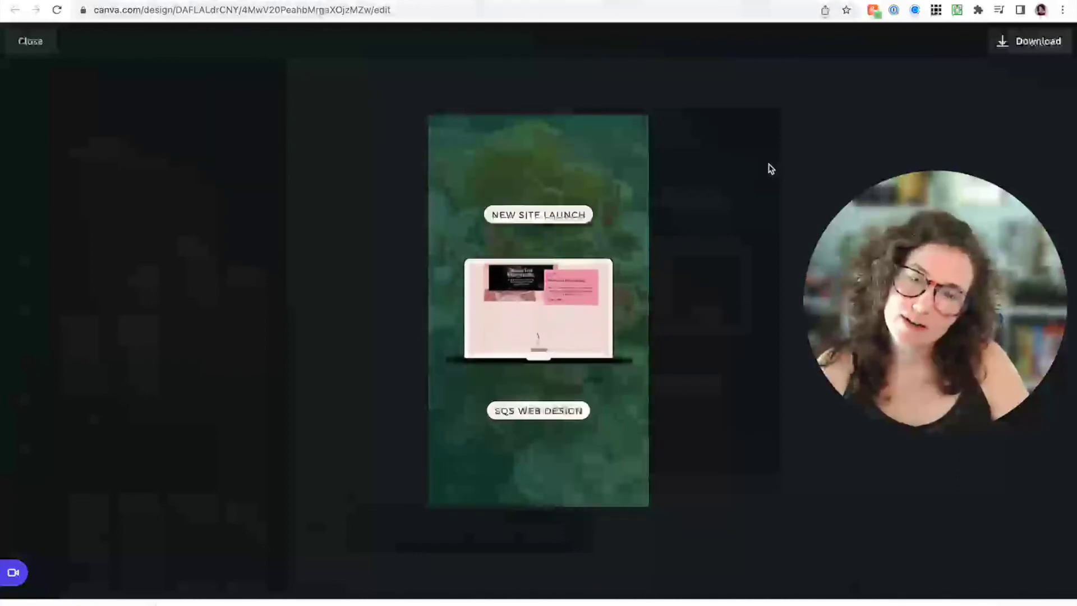
pyautogui.click(769, 164)
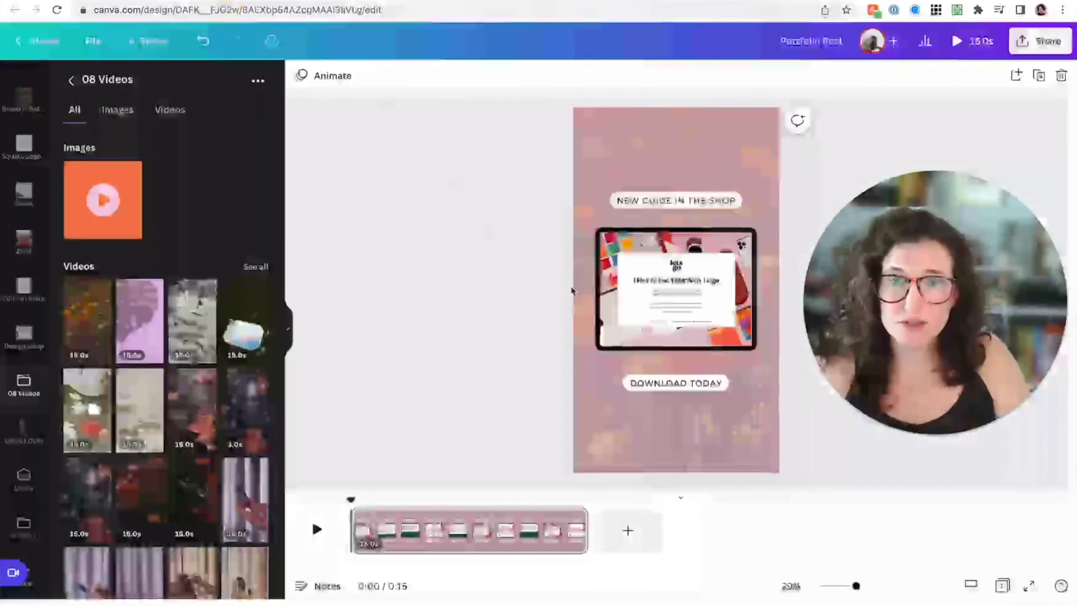
pyautogui.click(654, 289)
pyautogui.click(679, 294)
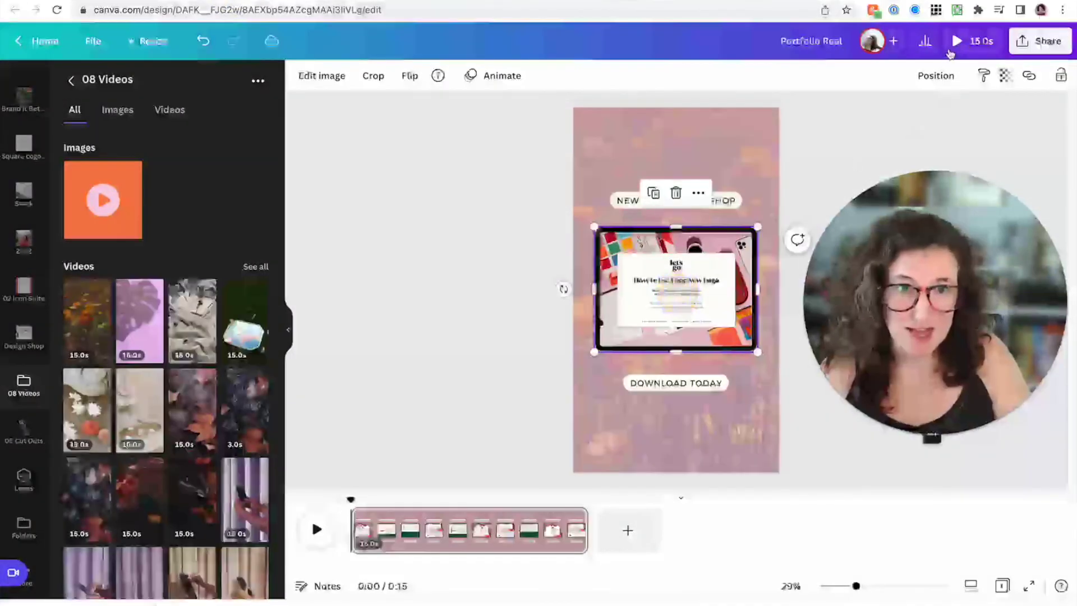
# Preview the Portfolio Reel full screen, close the preview and clear the tablet frame selection
pyautogui.click(954, 45)
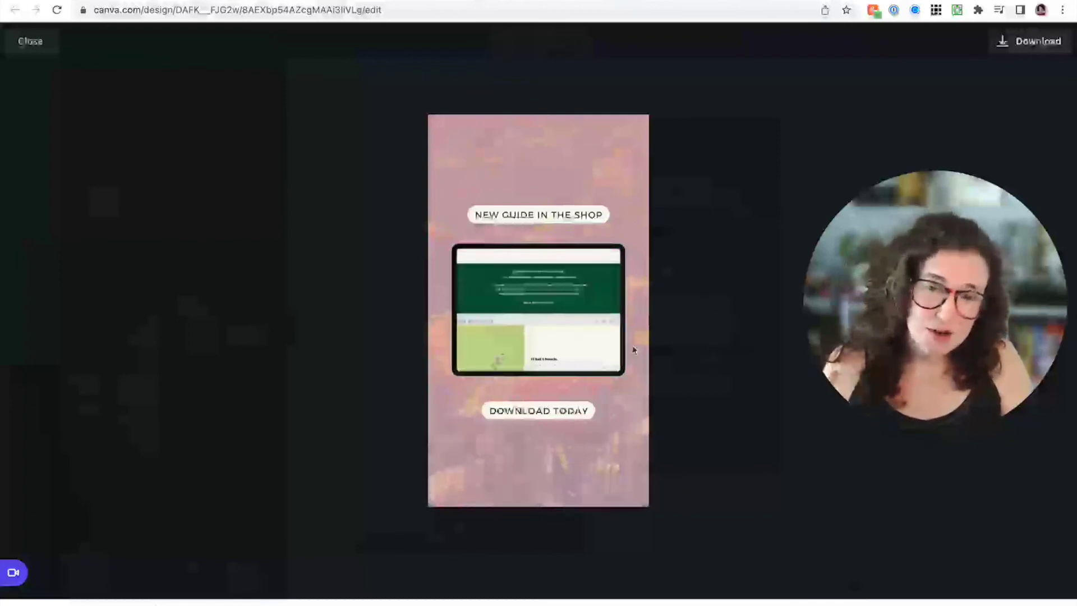
pyautogui.click(742, 374)
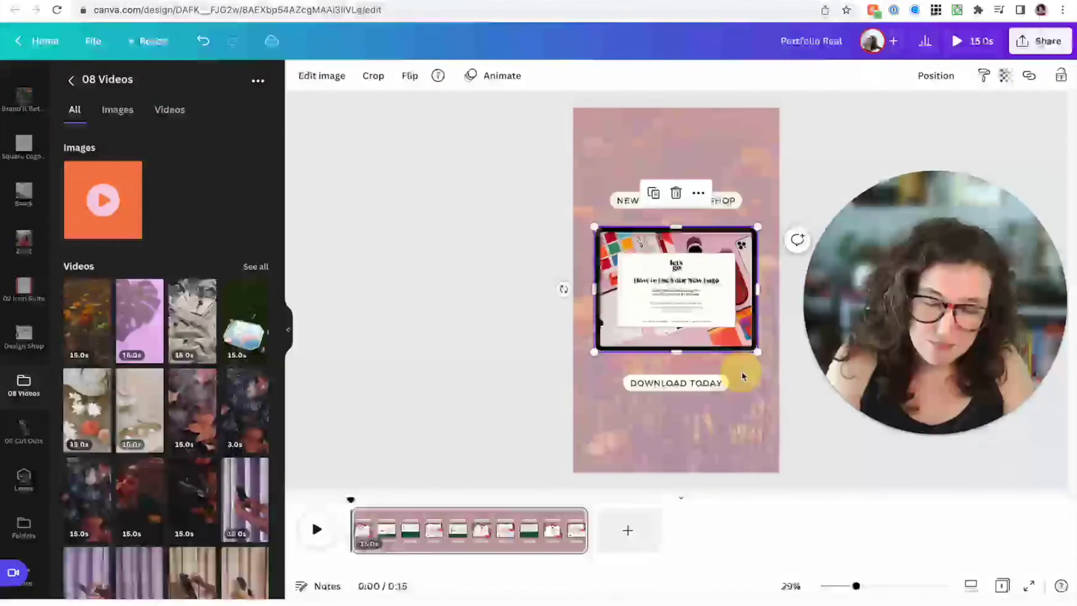
pyautogui.click(471, 309)
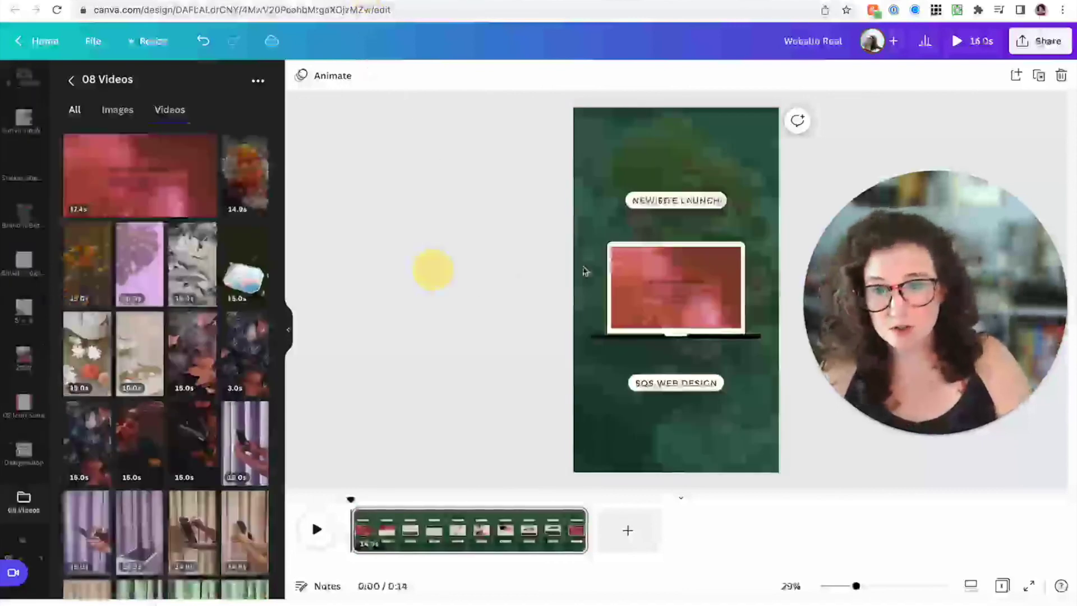
# Return to the green website reel design and select the laptop frame holding the website scroll video
pyautogui.click(614, 278)
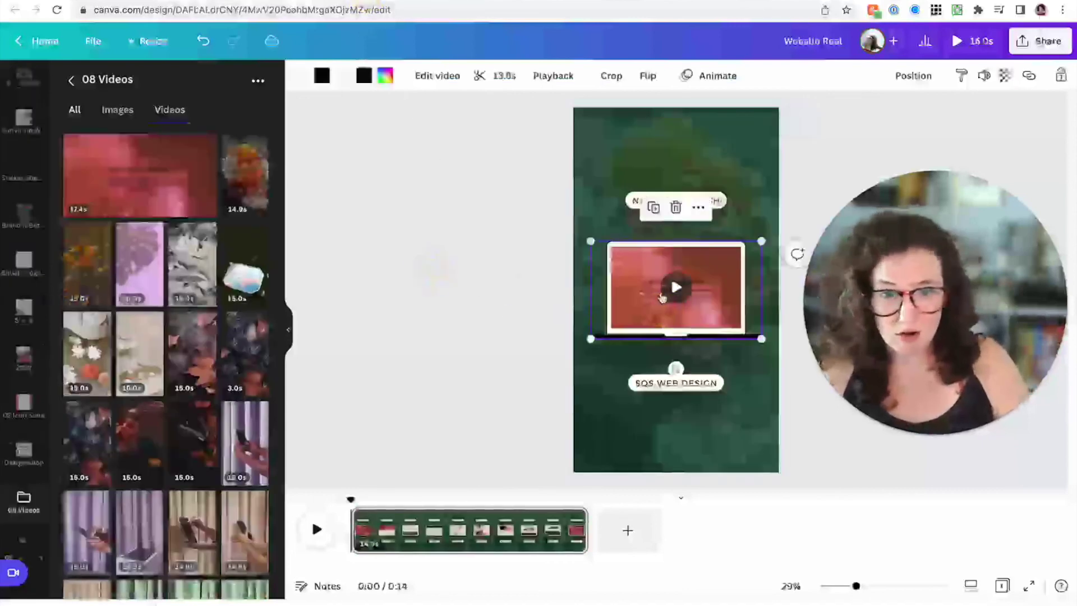
pyautogui.click(498, 289)
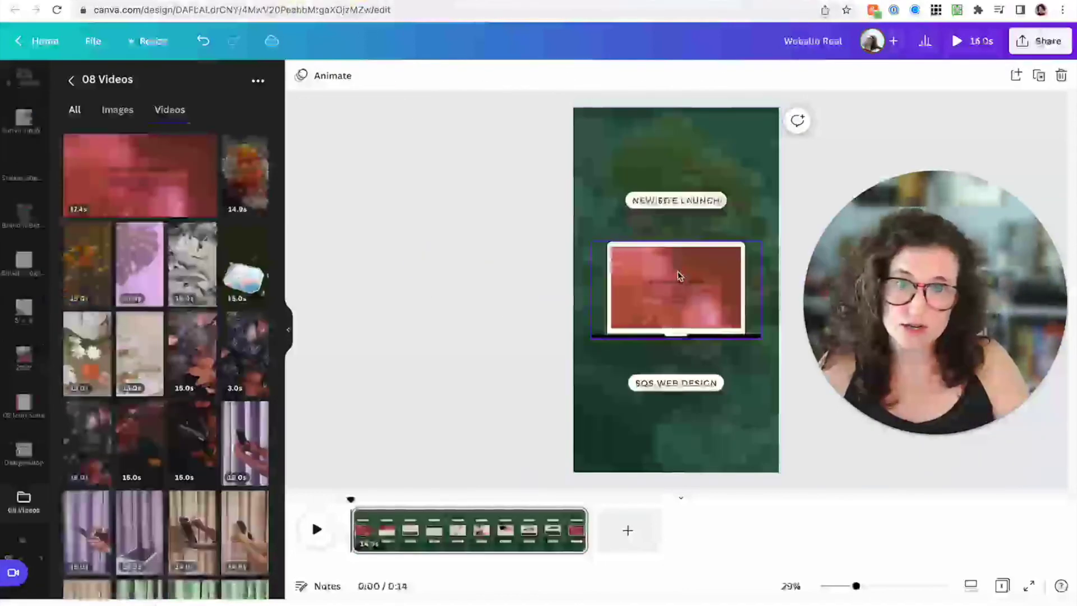
pyautogui.click(681, 271)
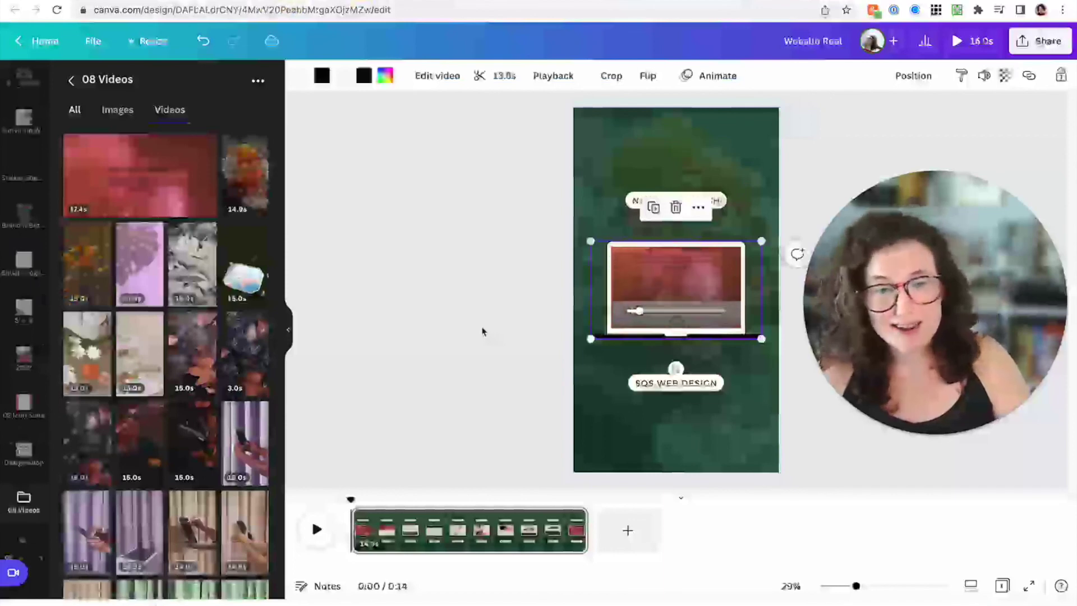